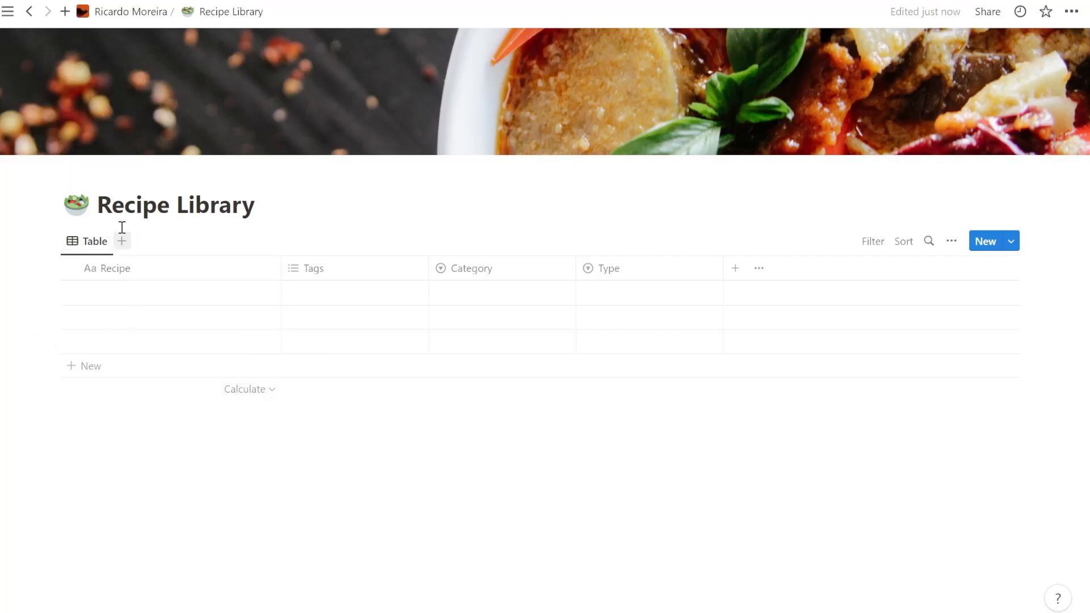
click(103, 203)
drag(103, 200, 287, 205)
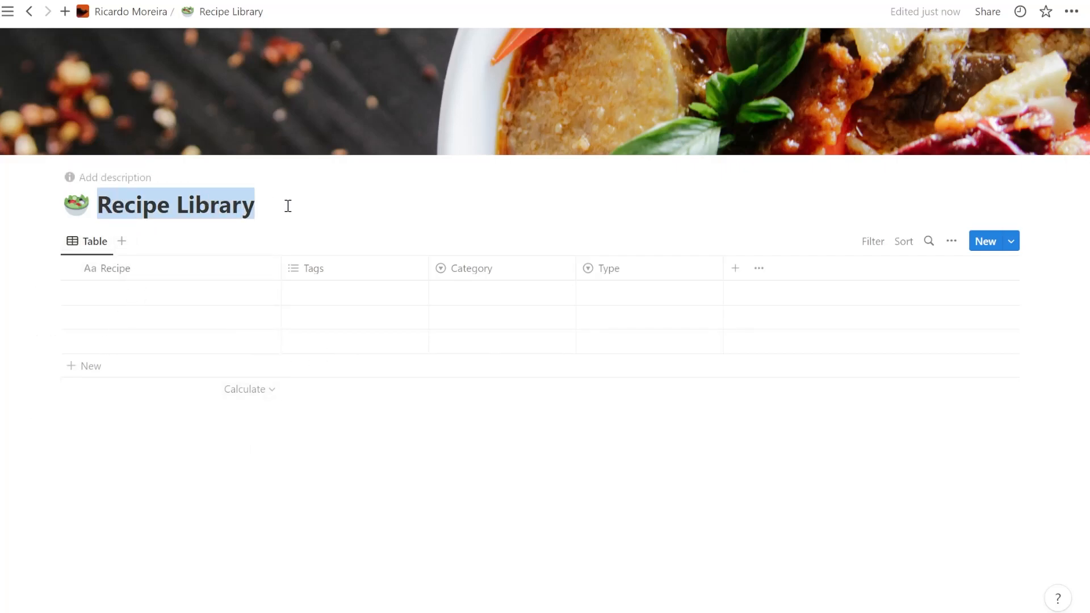
click(287, 225)
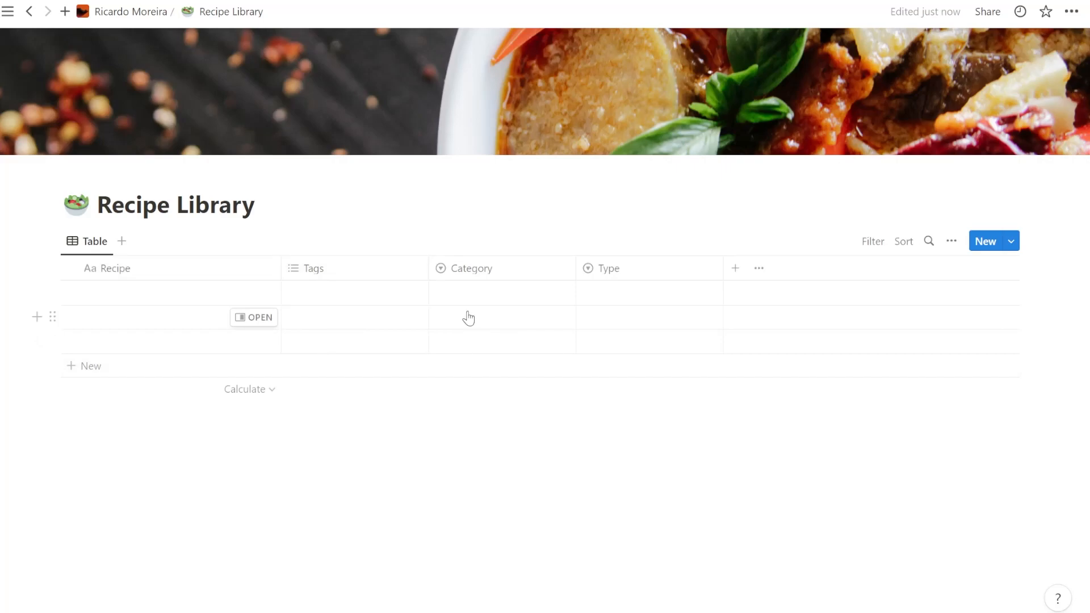
- Open the Category property's settings to review its list of options
click(510, 269)
click(549, 325)
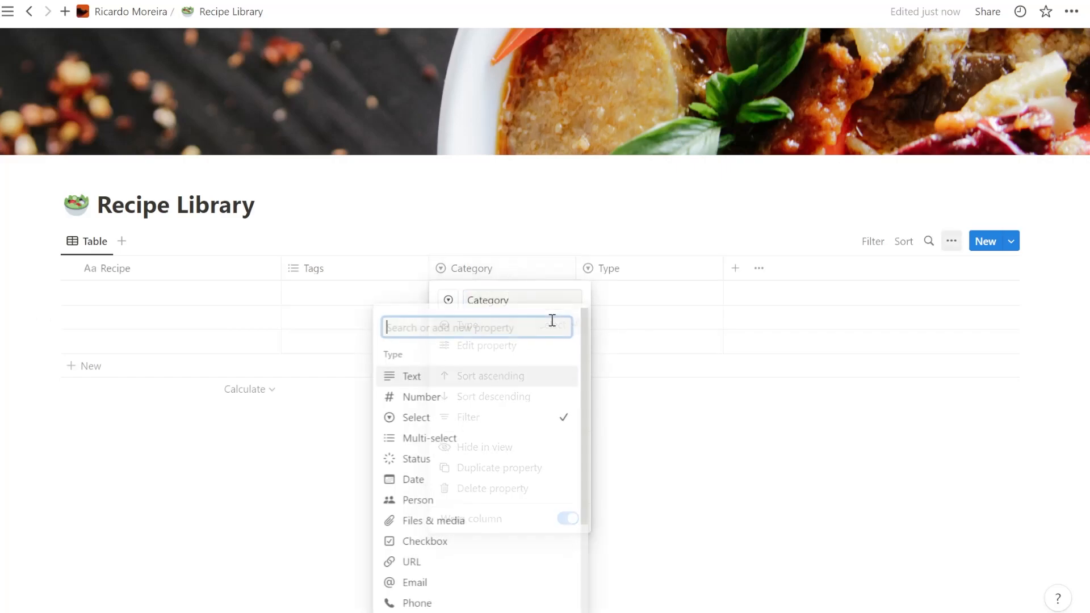
click(540, 292)
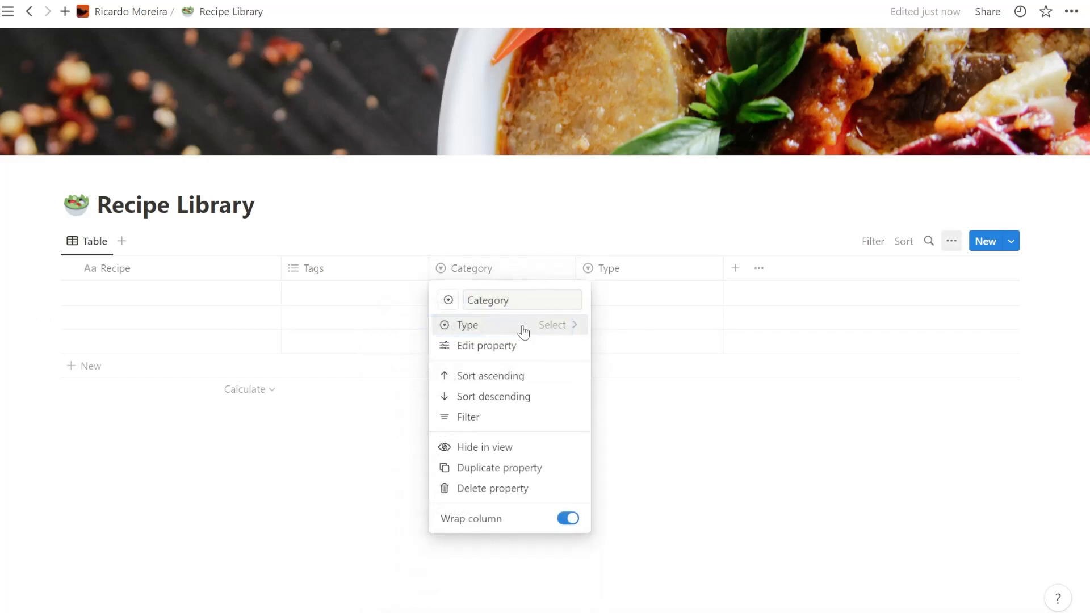
click(523, 347)
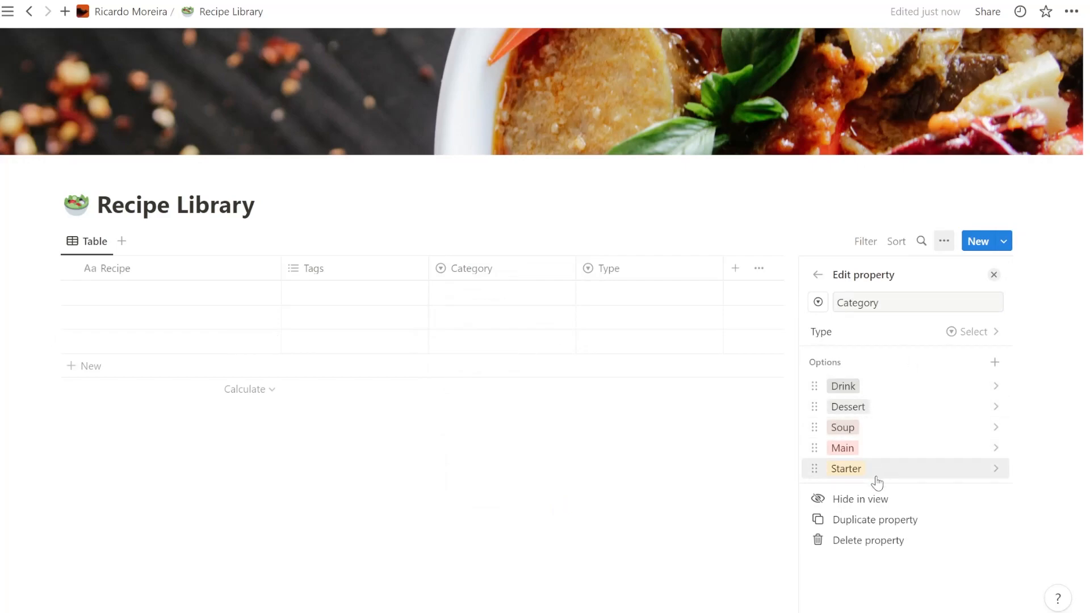
- Add the options Meat and Fish to the Type select property
click(675, 275)
click(676, 272)
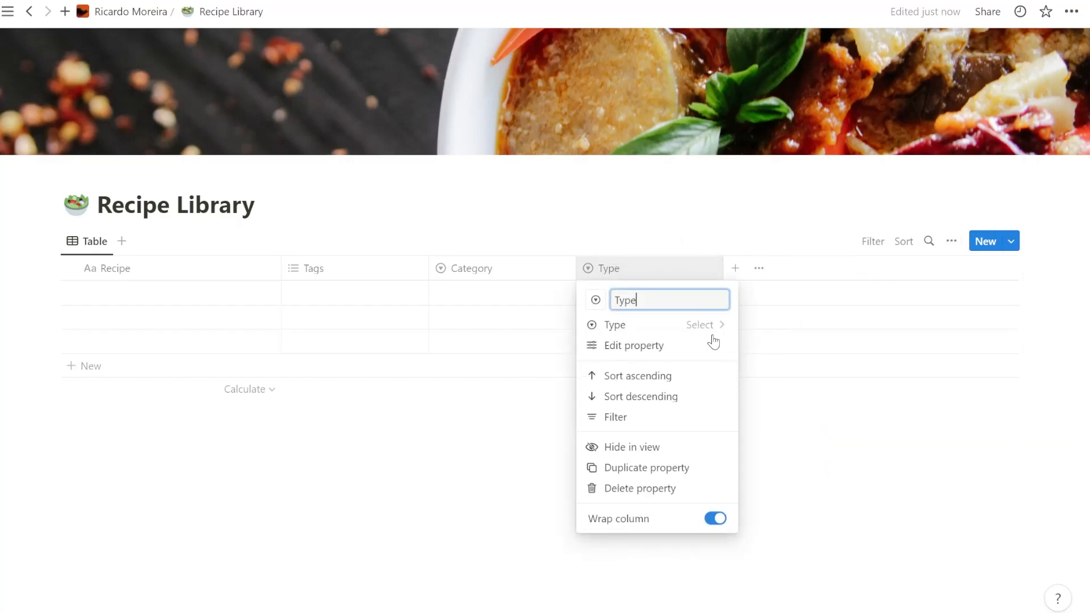
click(700, 346)
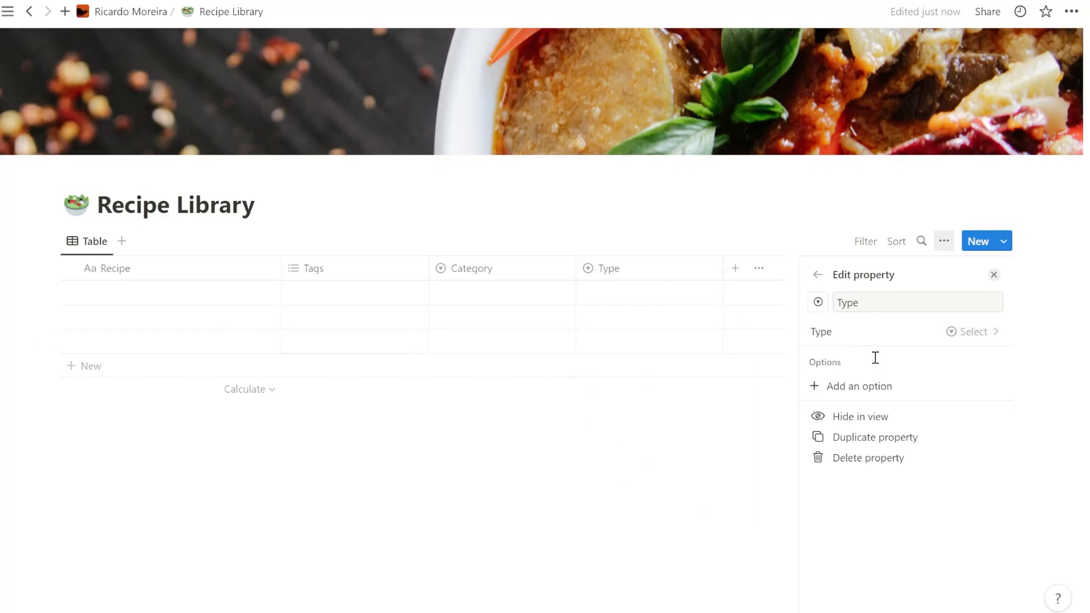
click(880, 386)
text(Pork)
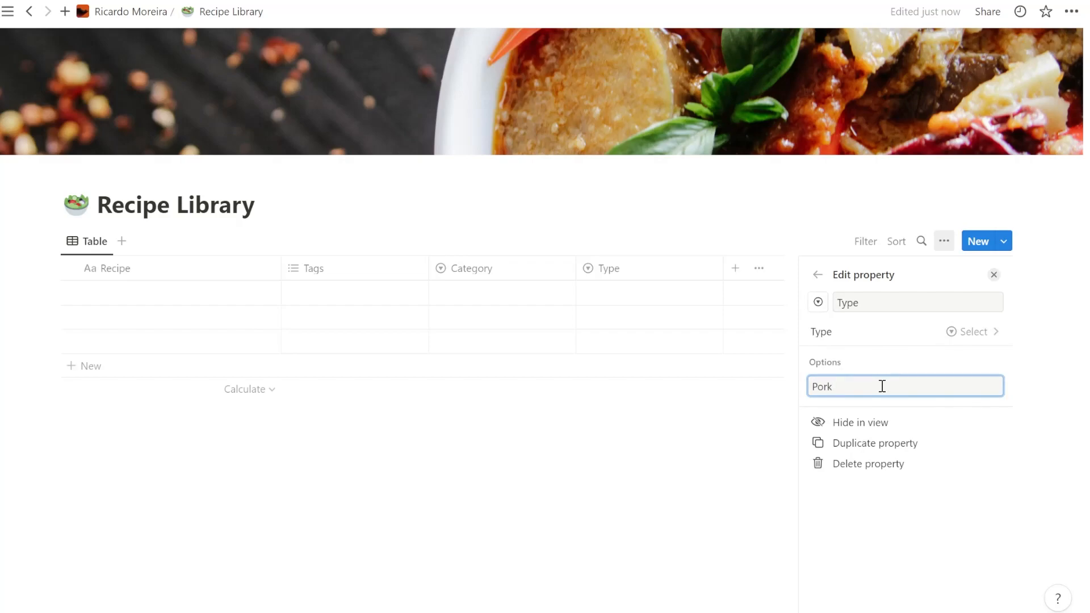
key(BackSpace)
key(BackSpace)
text(Meat)
key(Return)
text(Fish)
key(Return)
key(Escape)
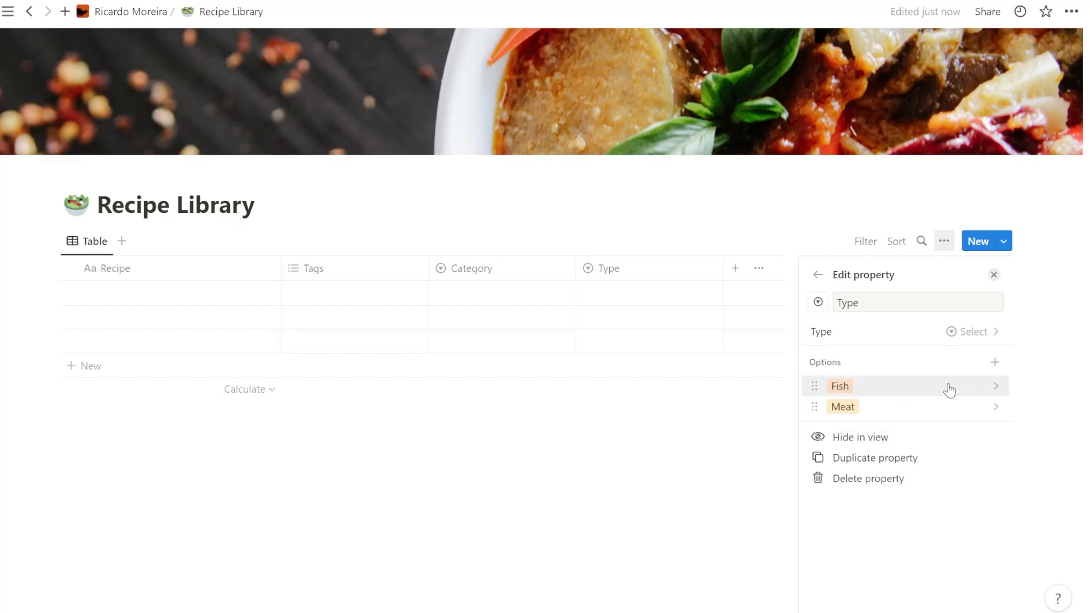
- Add the options Vegan and Vegetarian to the Type property and close its settings
click(995, 362)
text(Ve)
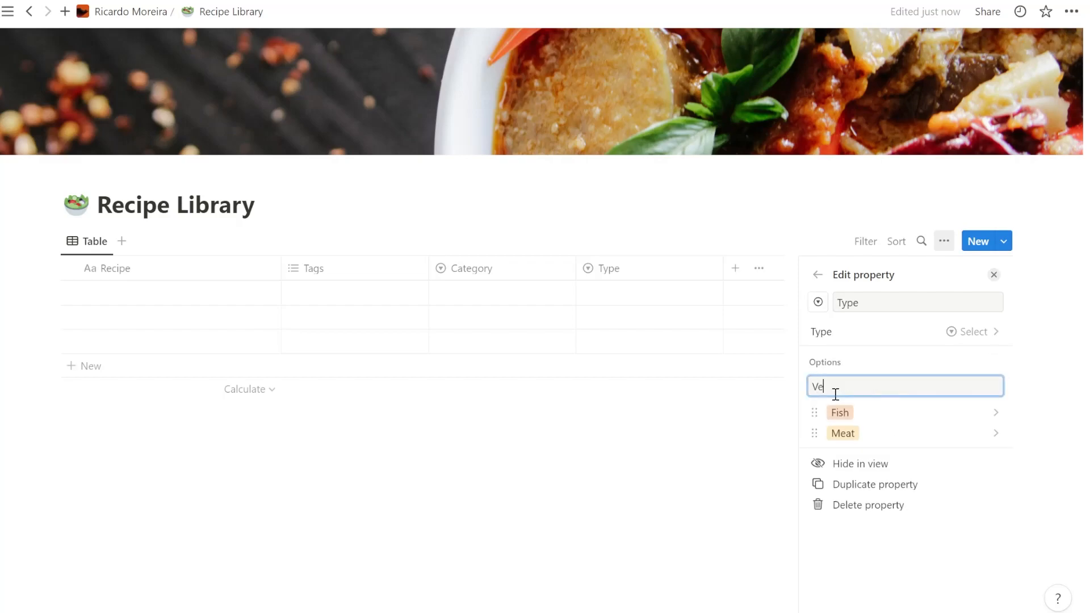
text(gan)
key(Return)
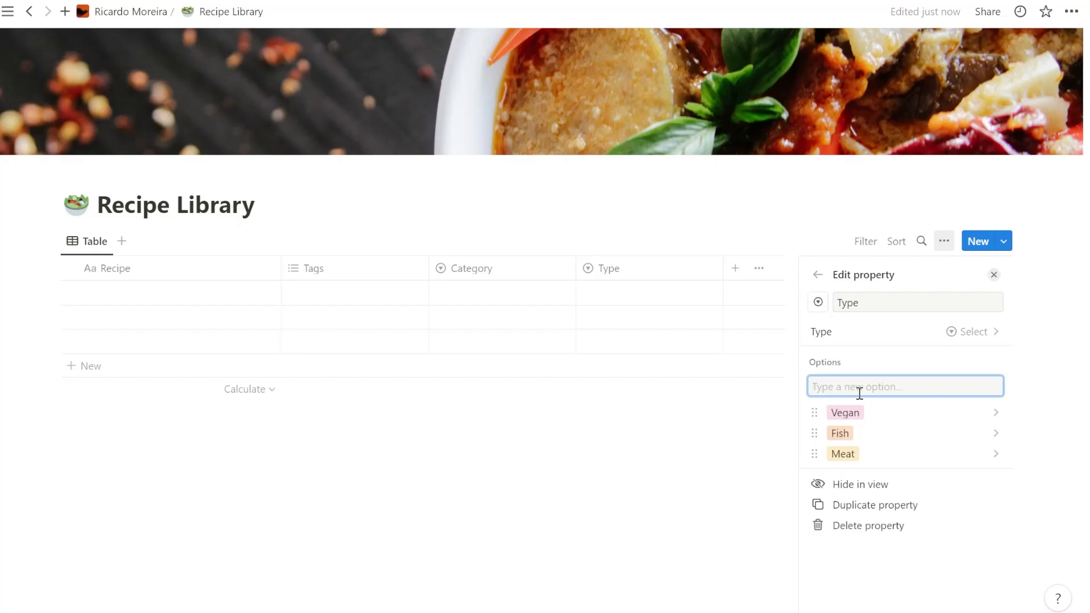
text(Vega)
key(BackSpace)
text(etarian)
key(Return)
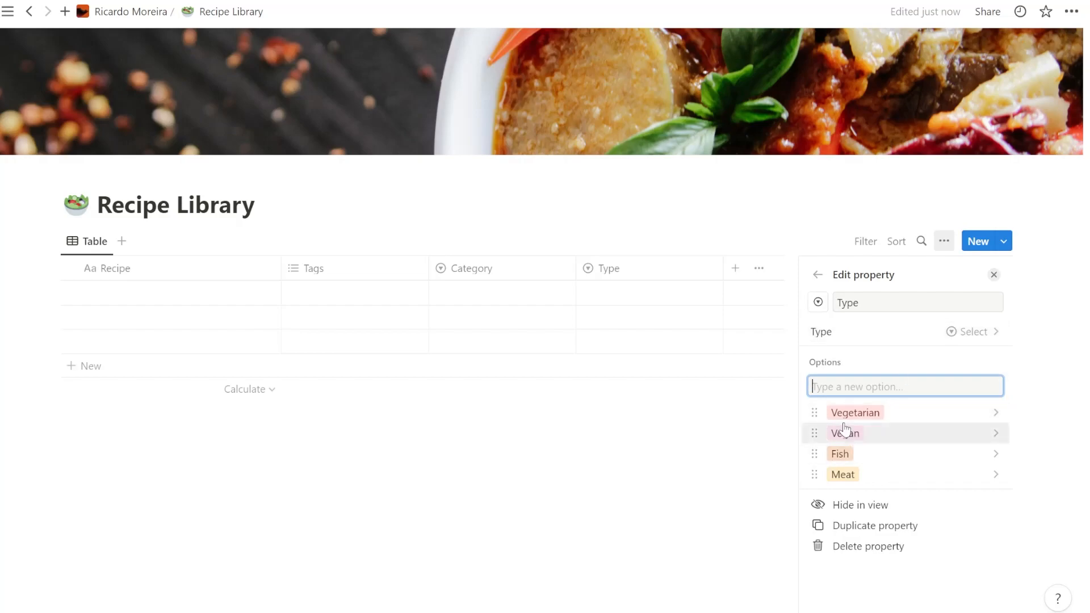
click(764, 457)
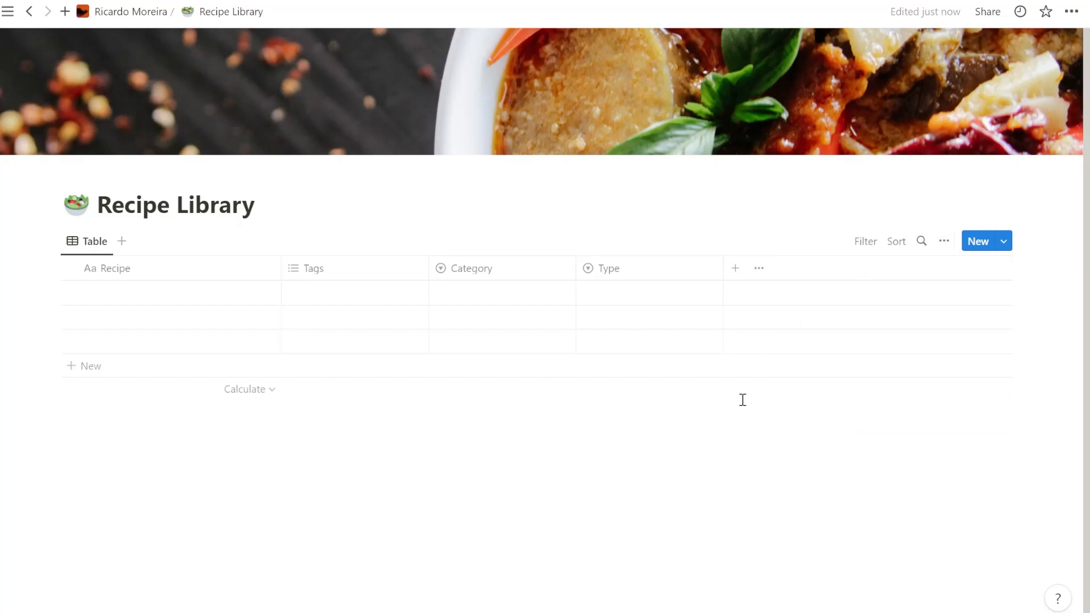
- Create a new multi-select property named Protein in the Recipe Library table
click(735, 272)
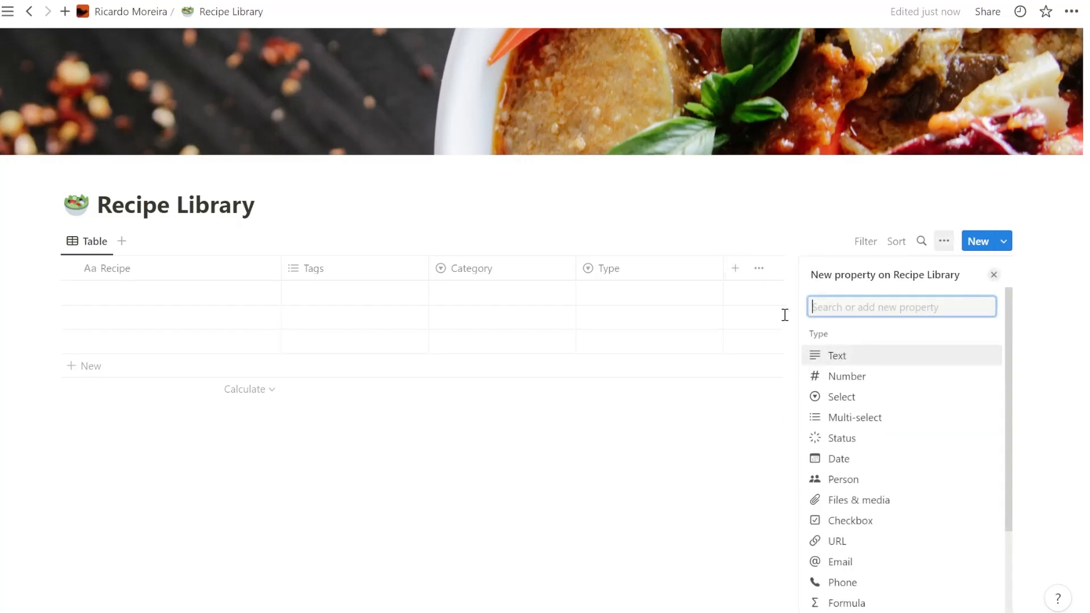
text(Protein)
key(Return)
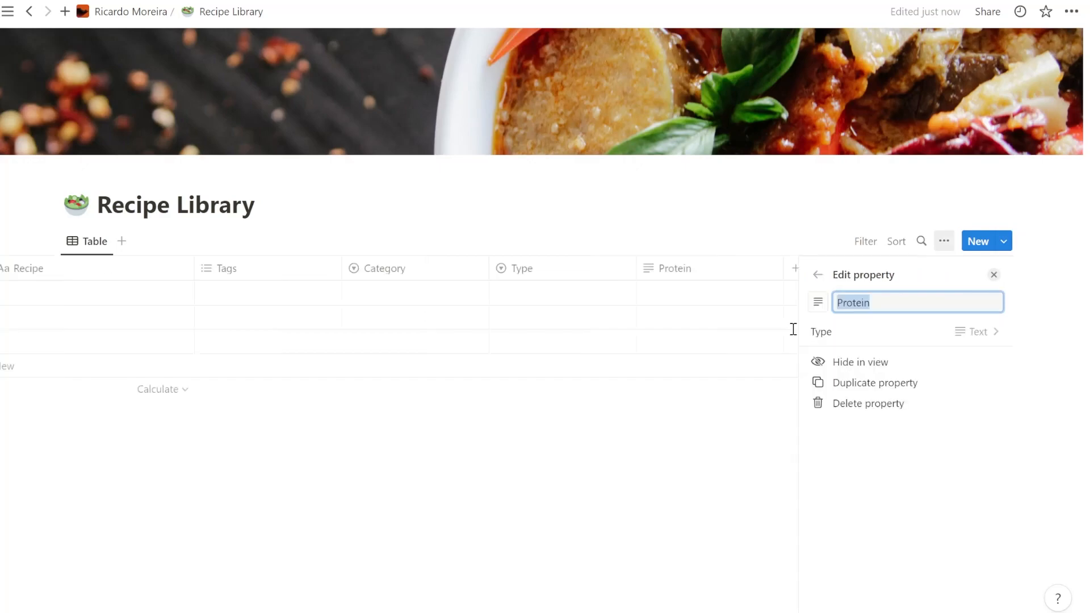
click(971, 339)
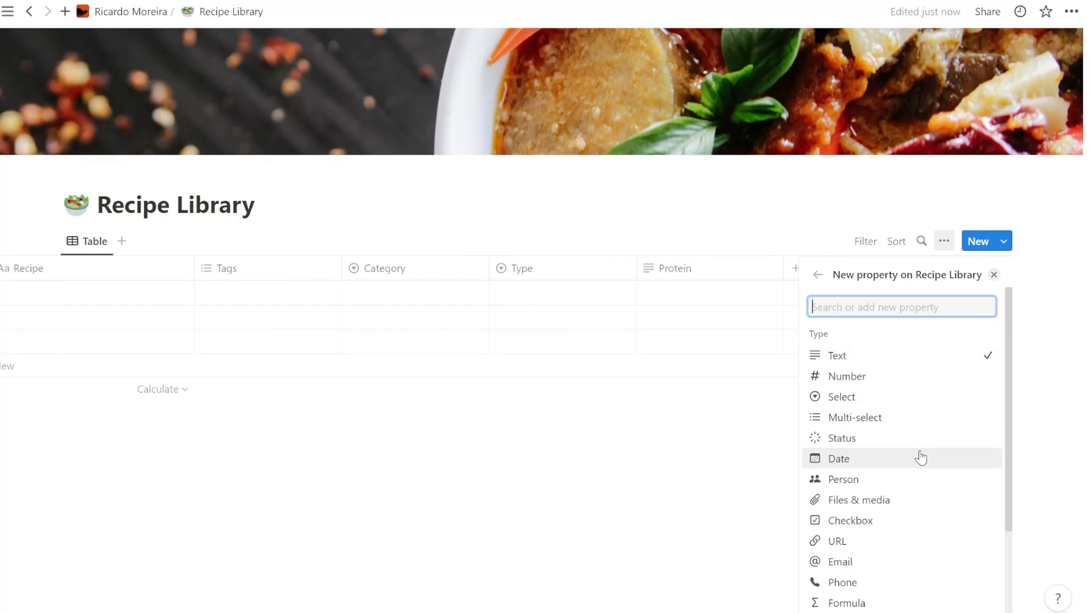
click(908, 420)
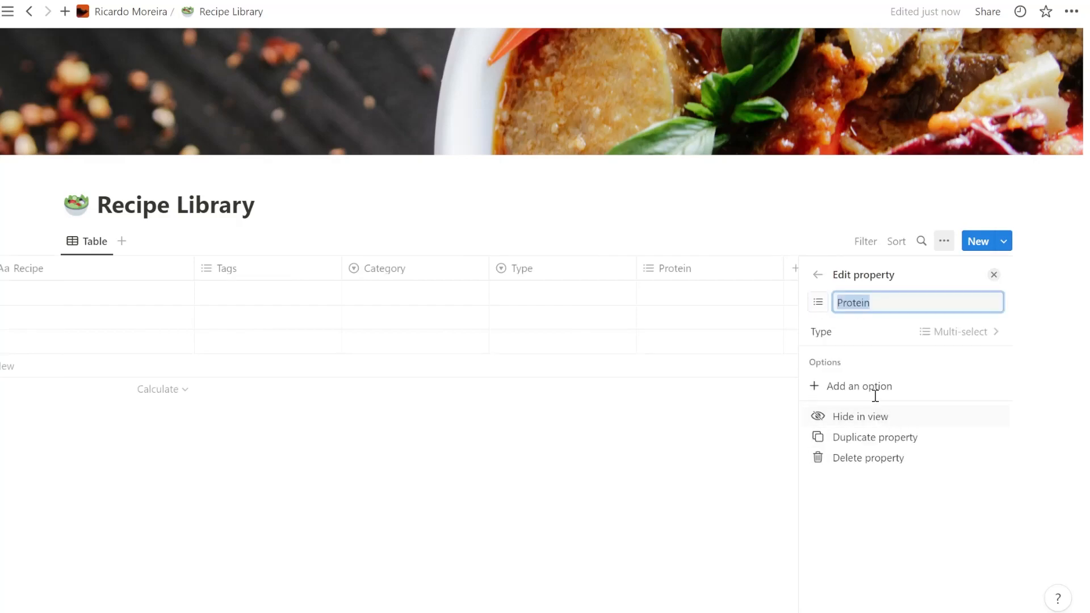
click(758, 198)
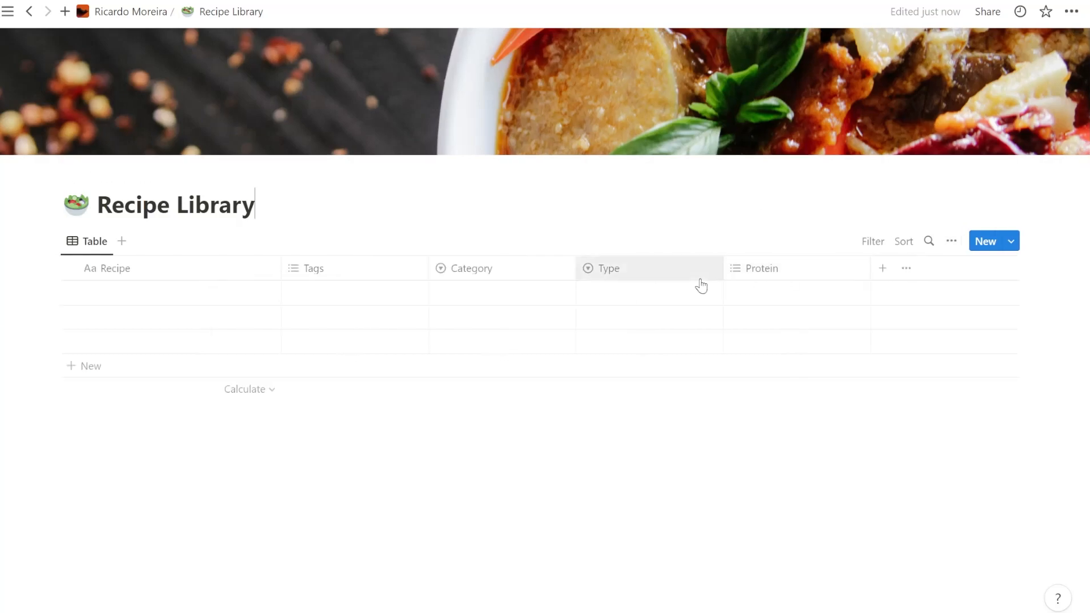
- Compare the Type and Protein property settings and review the Type property's options
click(627, 268)
click(759, 270)
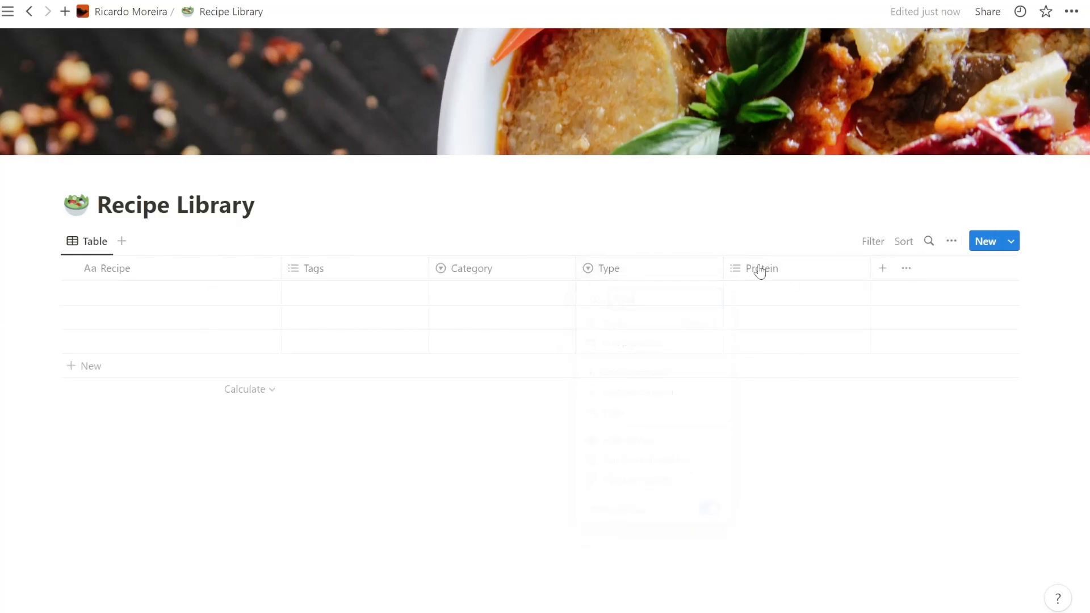
click(760, 271)
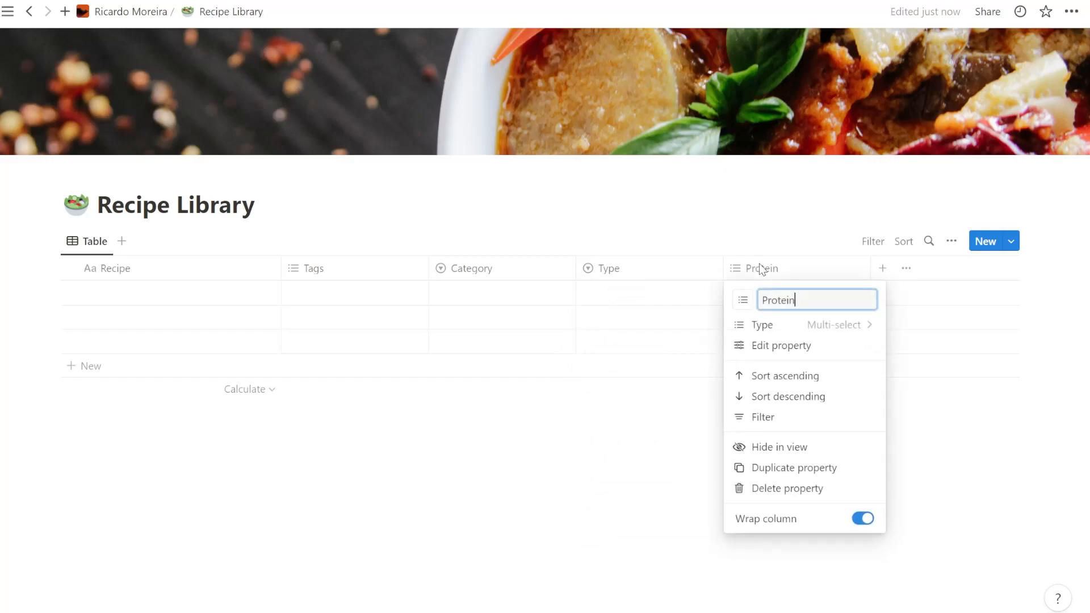
click(667, 277)
click(665, 277)
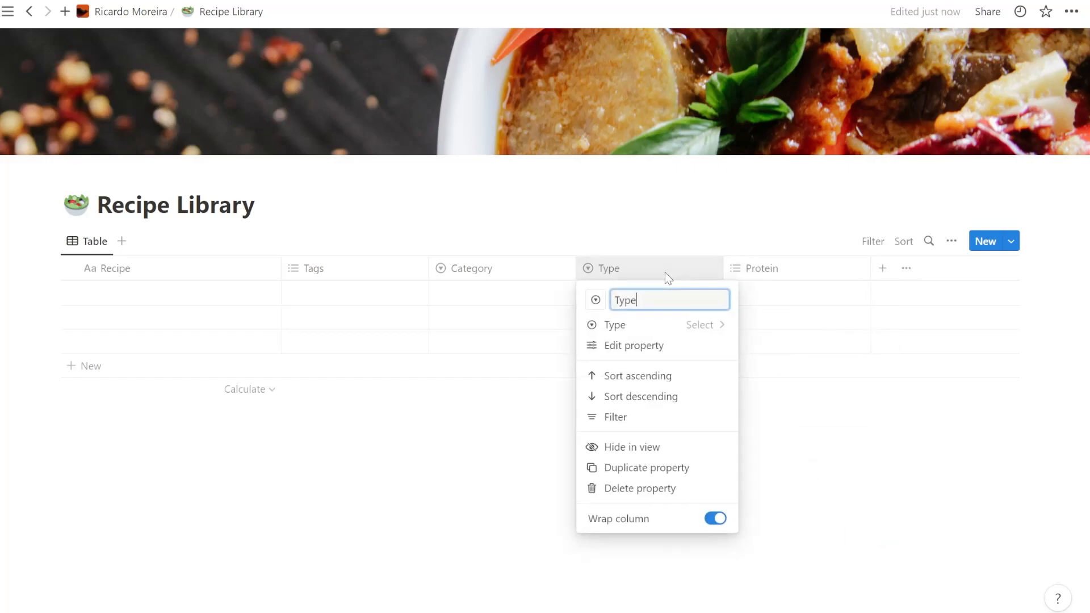
click(672, 346)
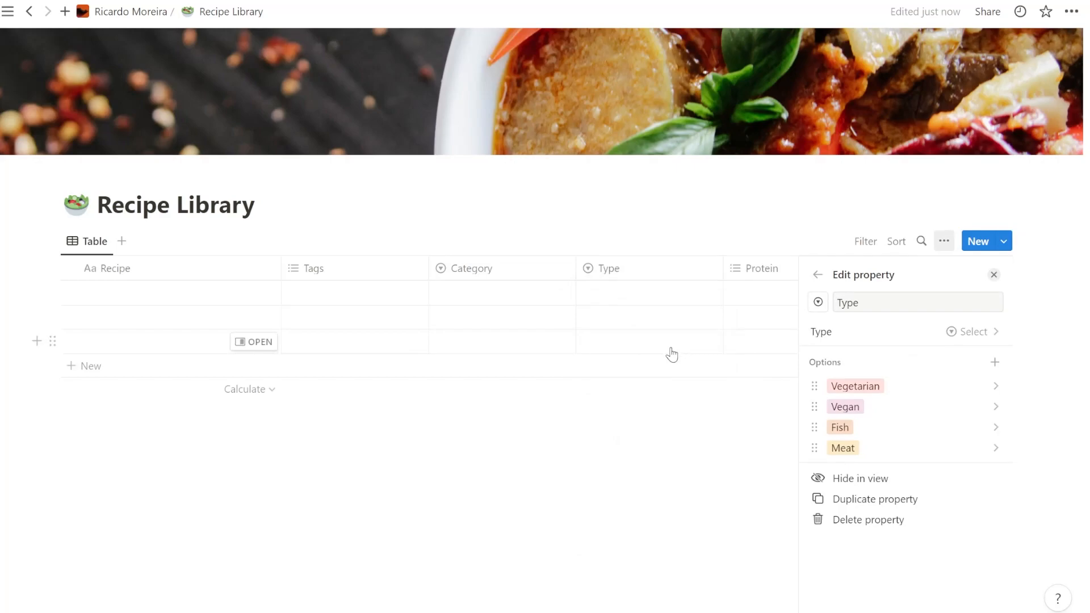
click(756, 246)
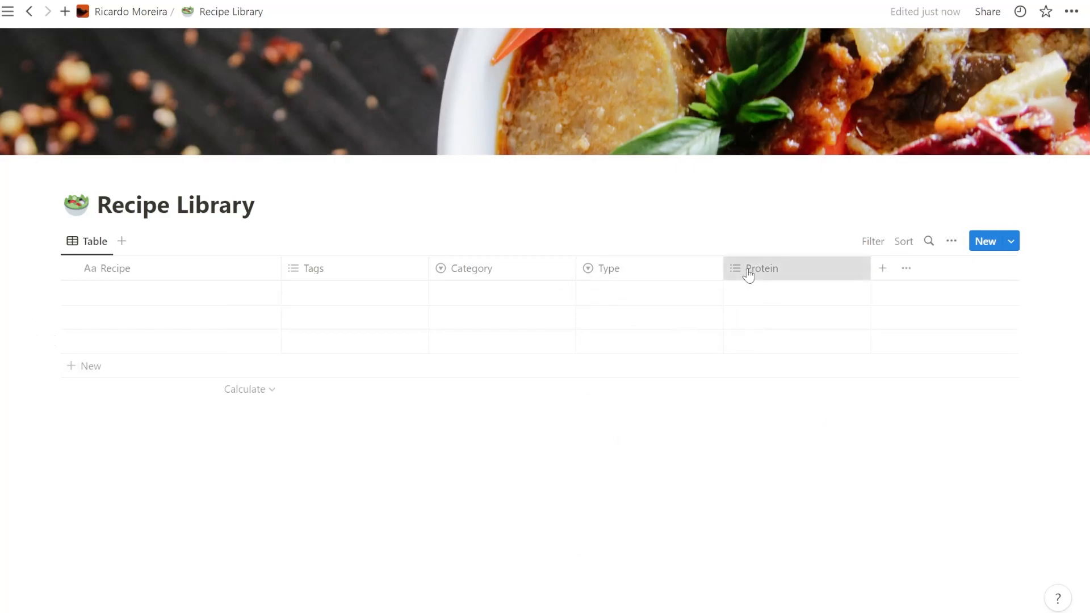
- Add the options Pork and Fish to the Protein property
click(748, 275)
click(813, 346)
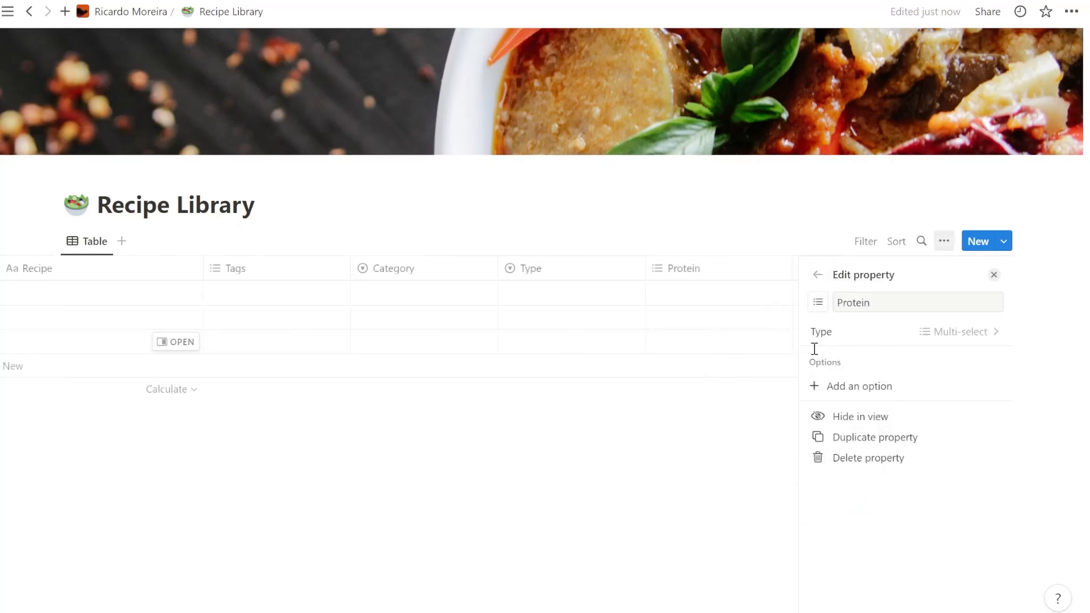
click(863, 384)
text(Pork)
key(Return)
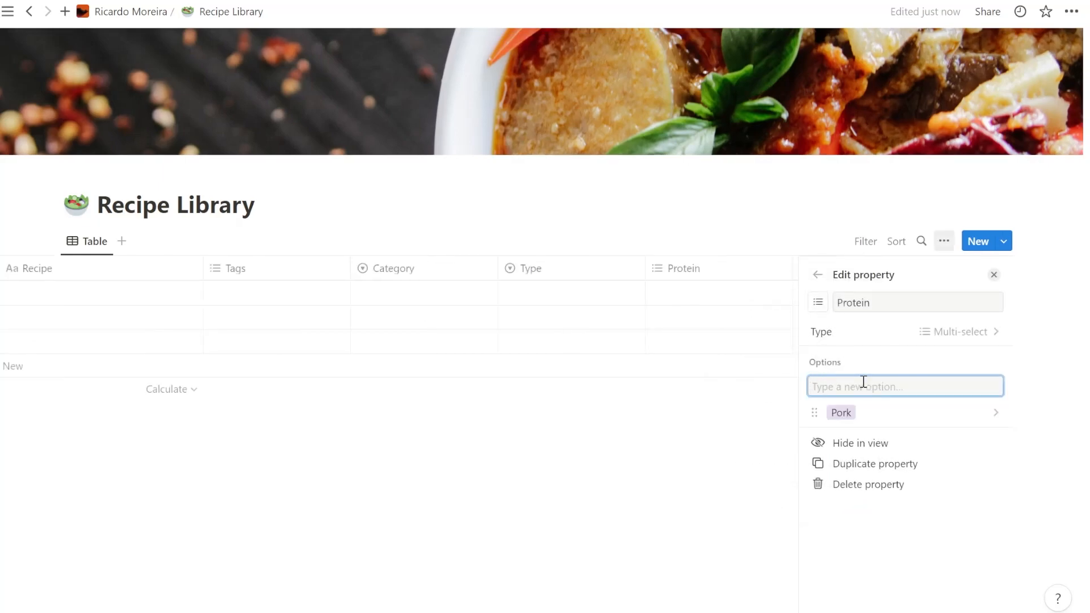
text(fISH)
key(BackSpace)
key(BackSpace)
key(BackSpace)
text(Fish)
key(Return)
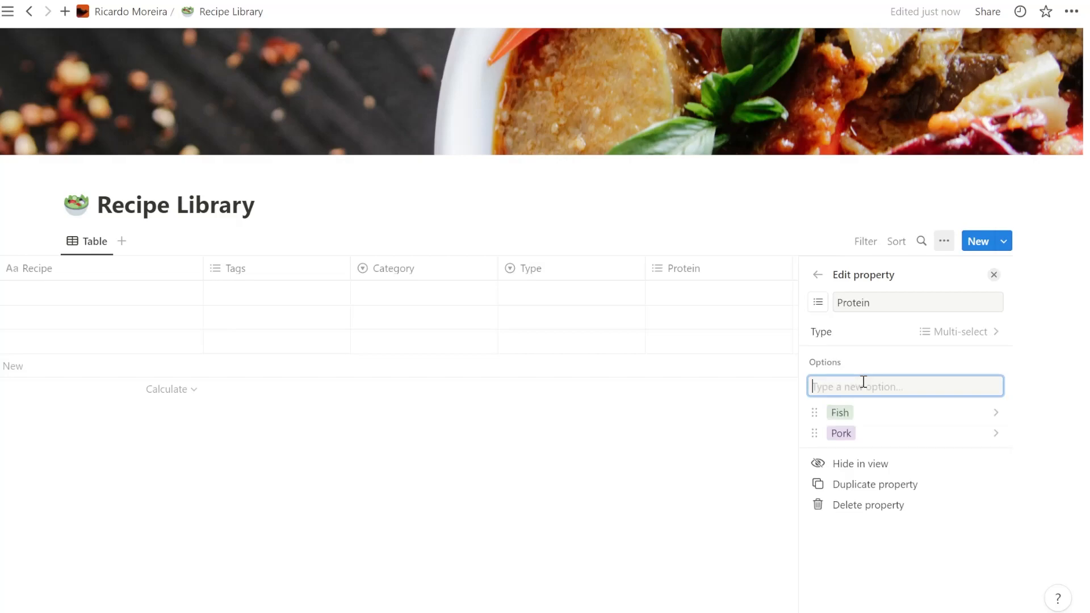
- Add the option Shellfish food to the Protein property
text(Se)
key(BackSpace)
text(she)
key(BackSpace)
key(BackSpace)
key(BackSpace)
text(helll)
key(BackSpace)
text(llfish food)
key(Return)
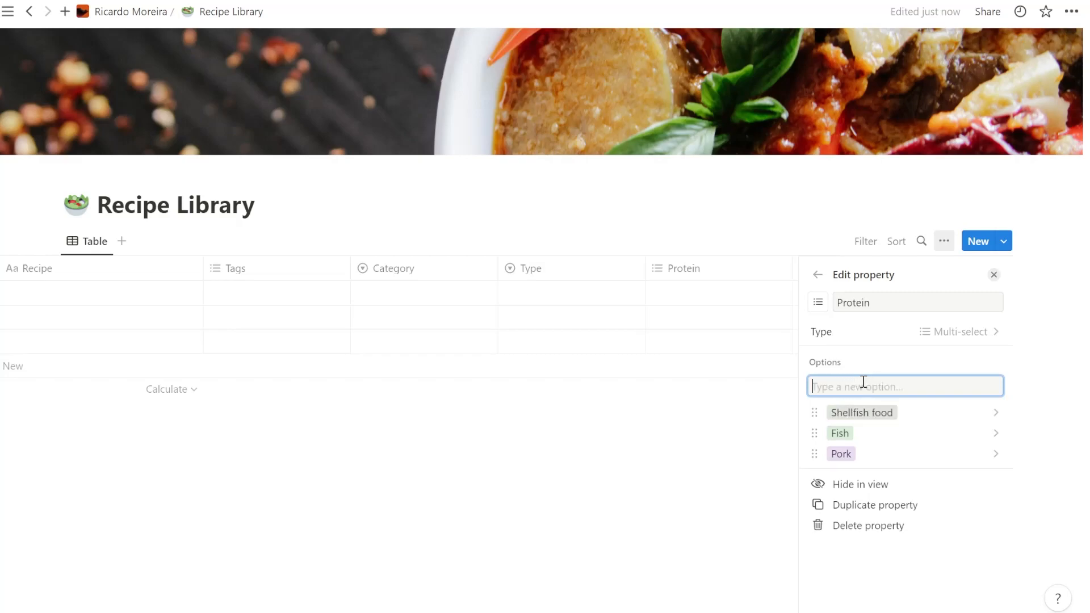
- Add the options Chicken and Tofu to the Protein property
text(Chicken)
key(Return)
text(Tofu)
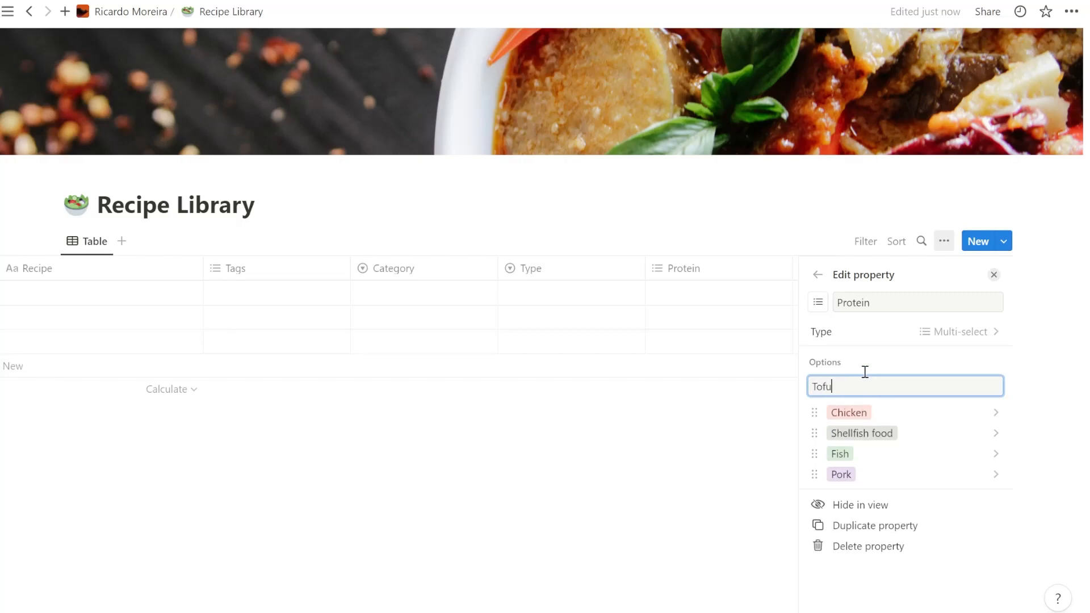
key(Return)
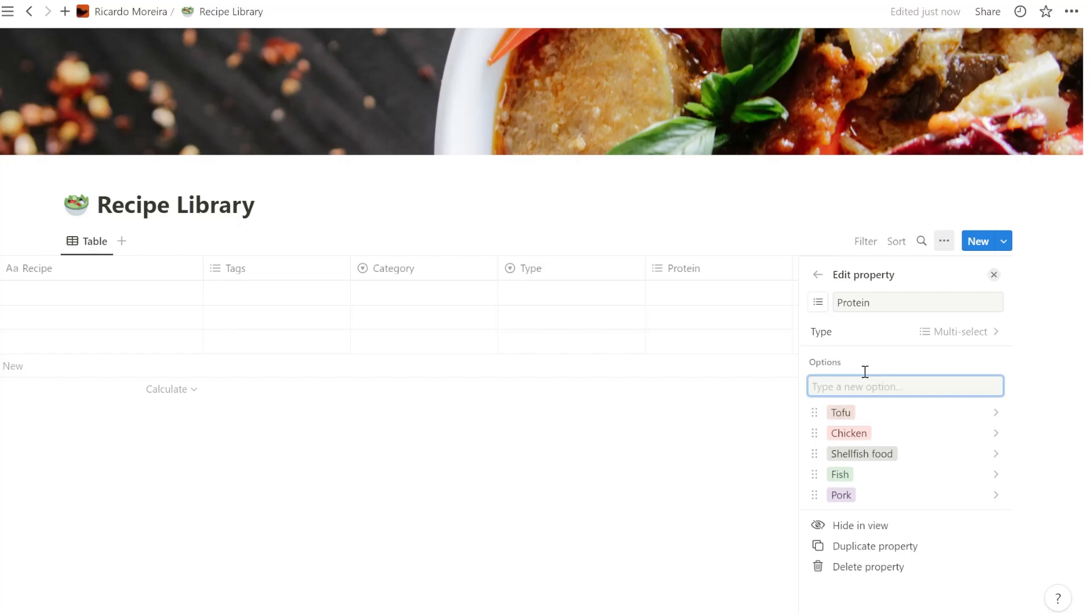
key(Escape)
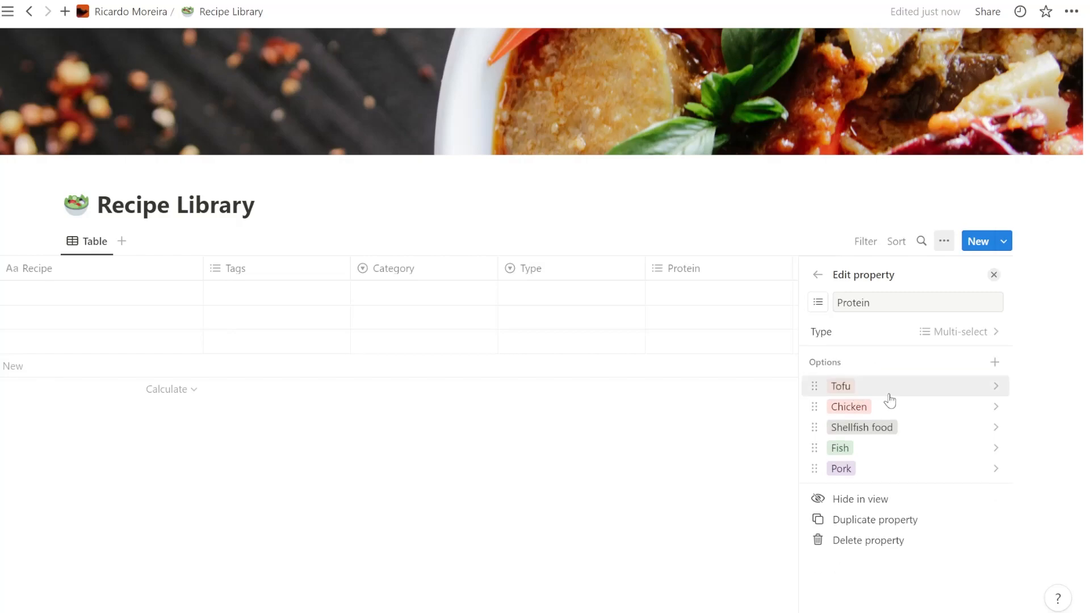
- Add the option Beef to the Protein property and close its settings
click(995, 362)
text(Beef)
key(Return)
click(756, 411)
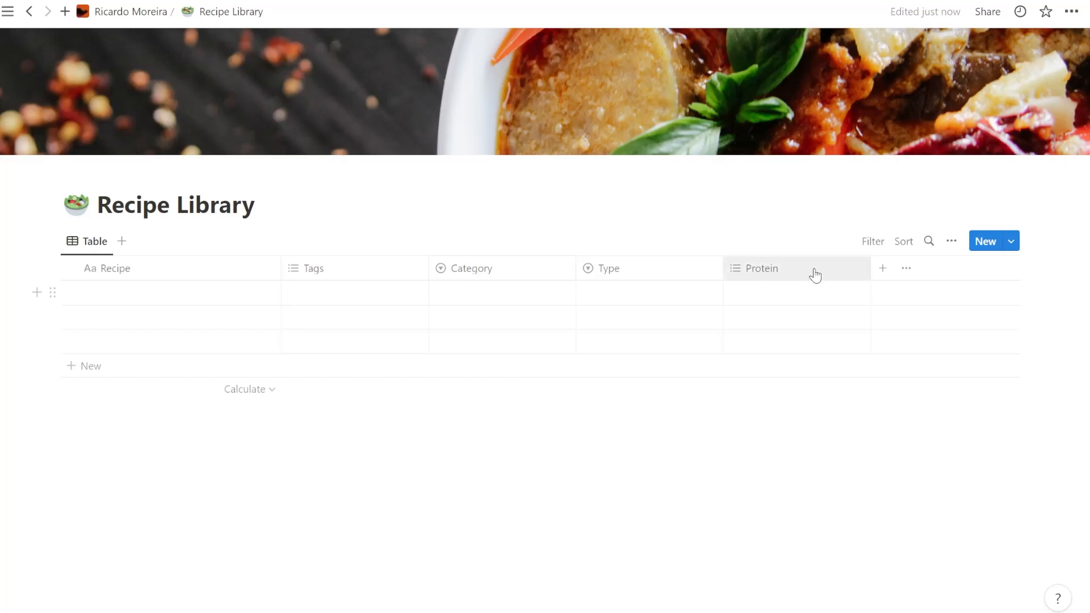
- Add a Checkbox property named "Try it" to the Recipe Library table and close its settings
click(904, 269)
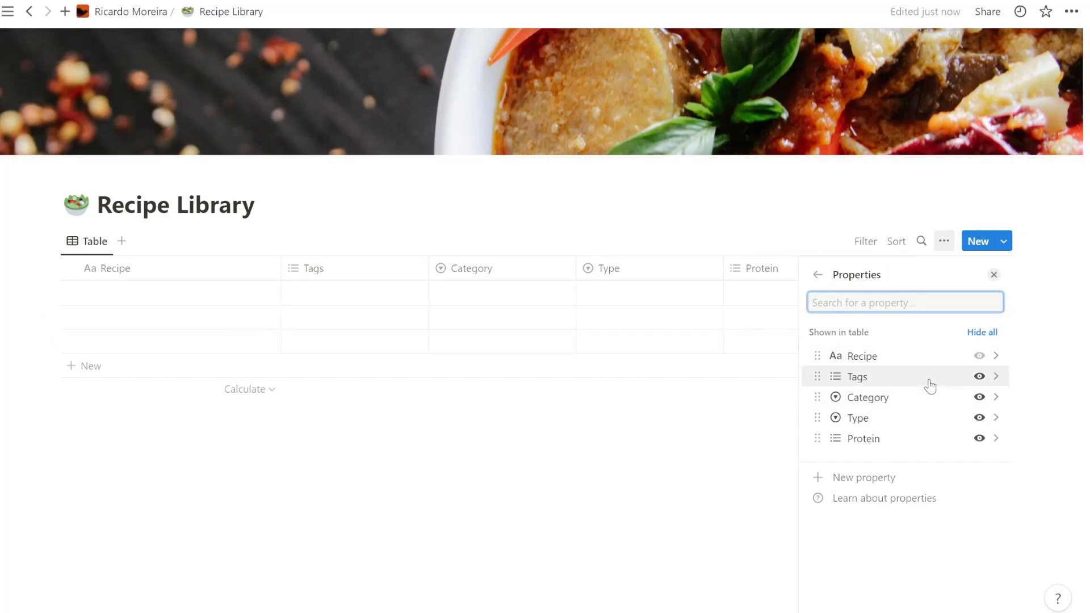
text(c)
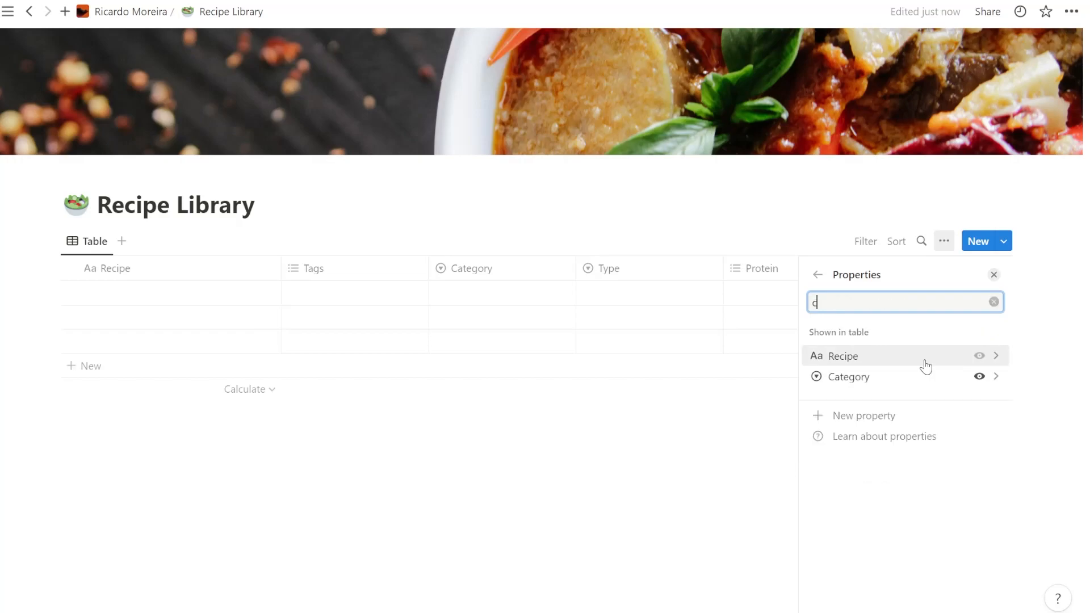
key(BackSpace)
click(869, 477)
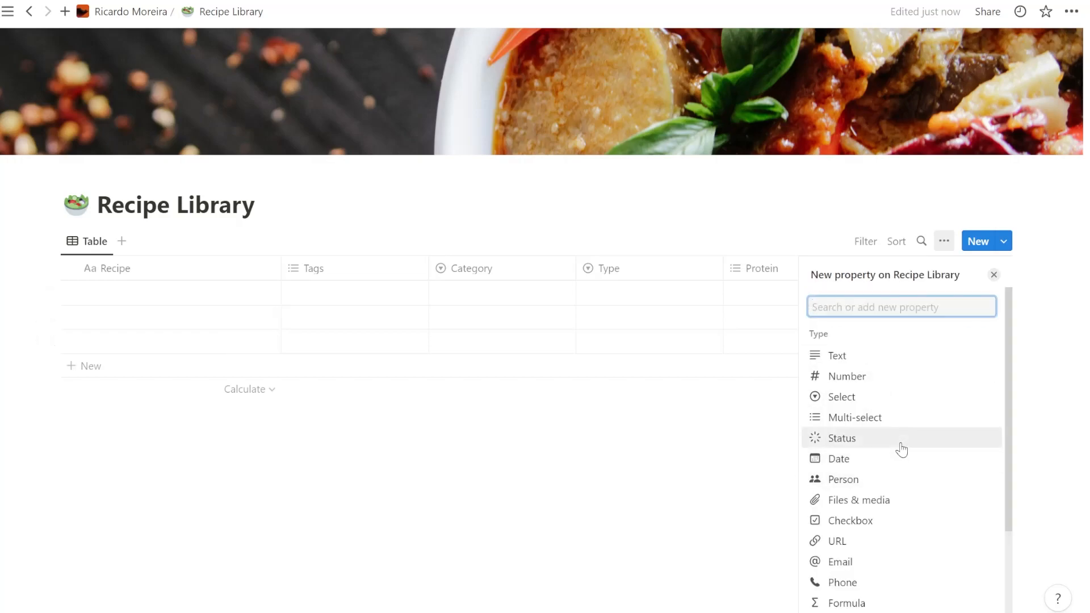
scroll(894, 476, down, 1)
scroll(894, 476, down, 1)
scroll(893, 475, up, 2)
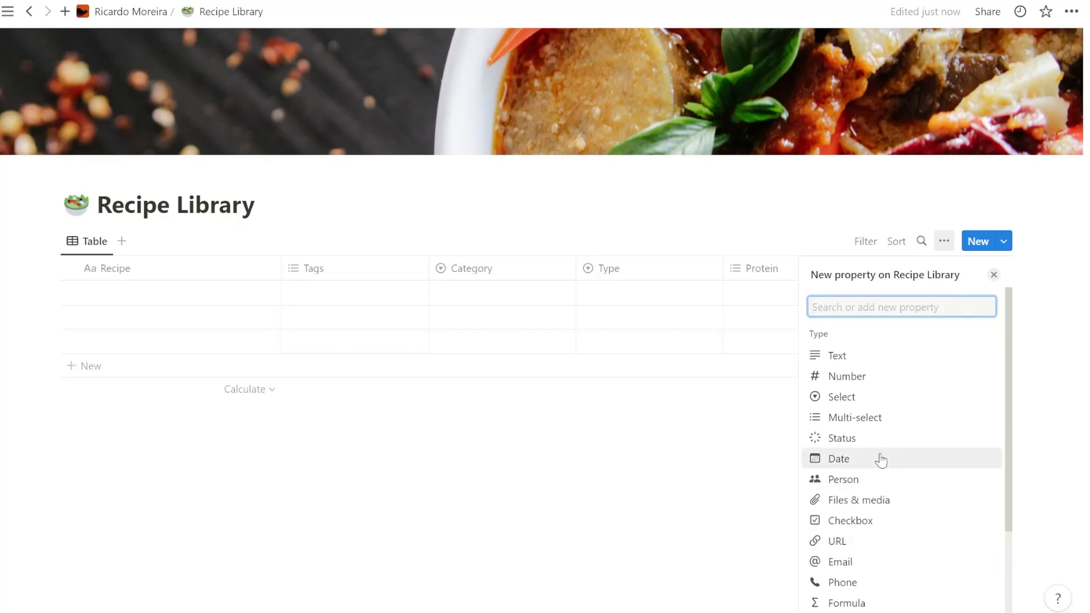
scroll(881, 460, down, 2)
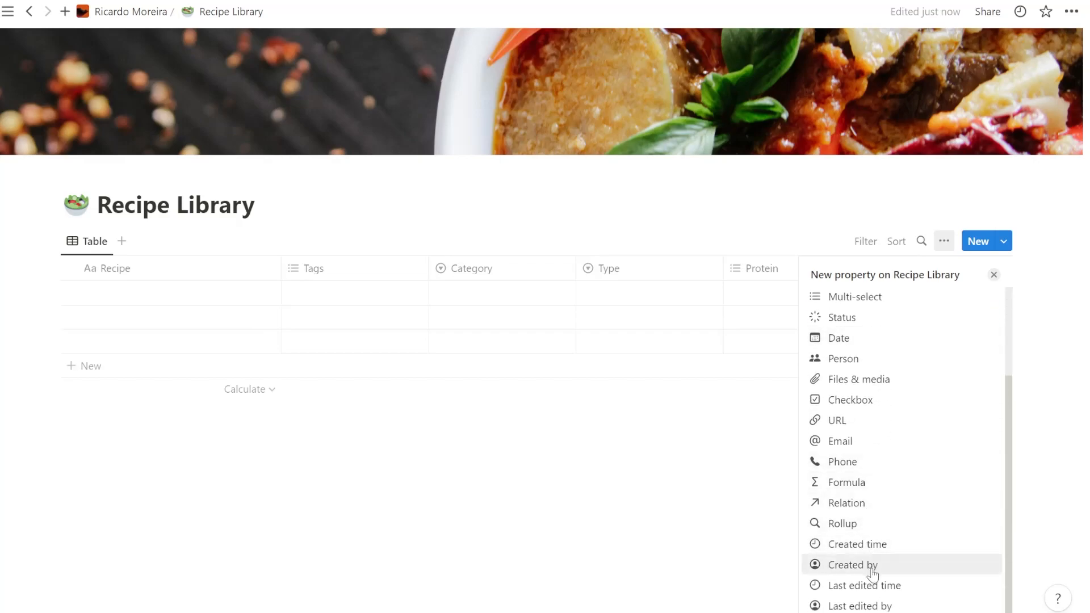
click(856, 402)
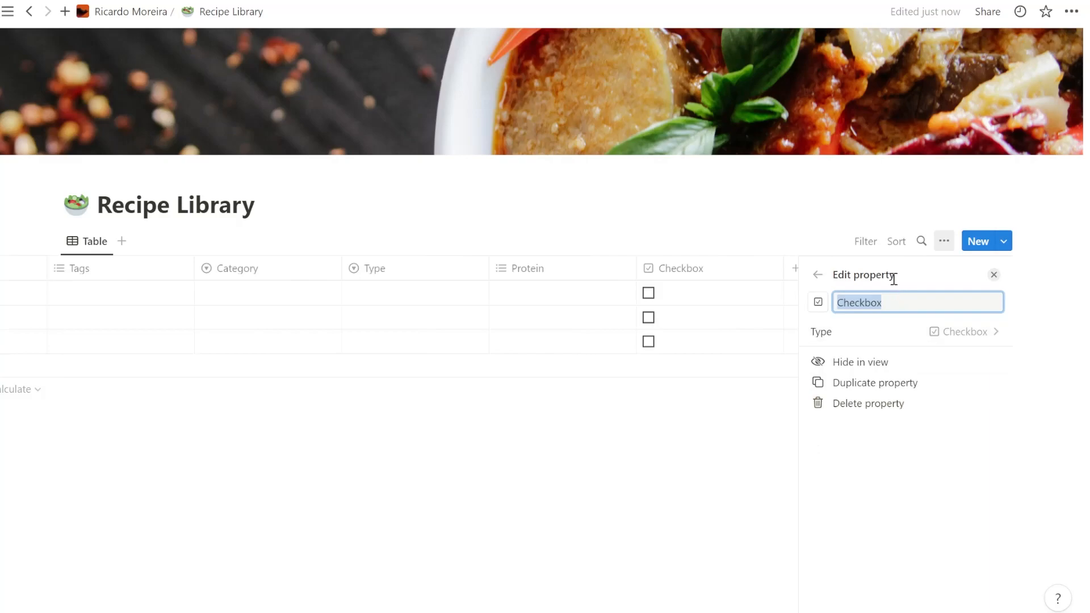
text(Try it)
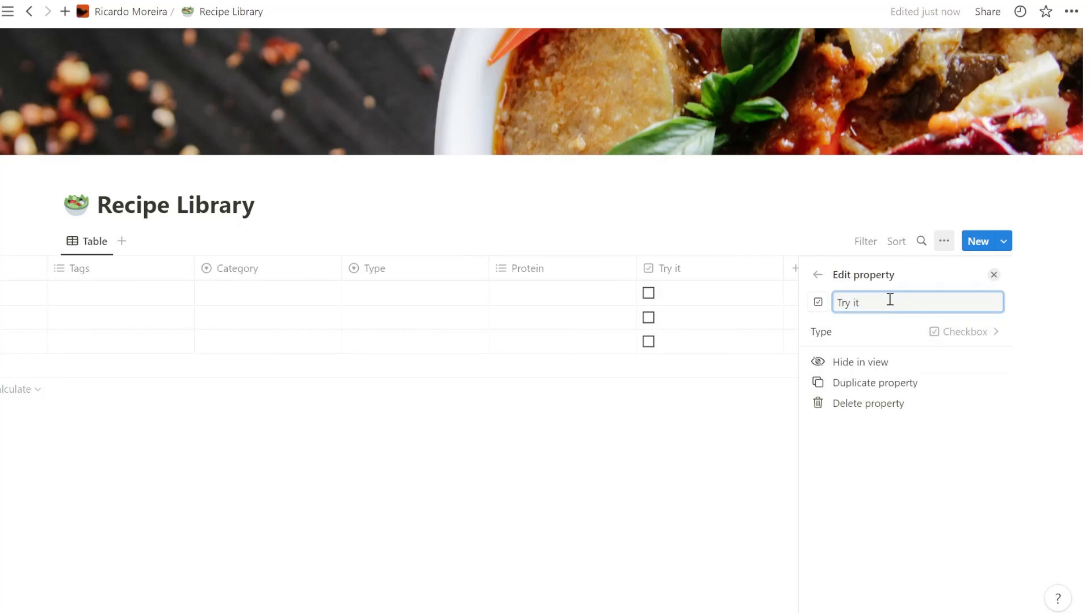
click(817, 247)
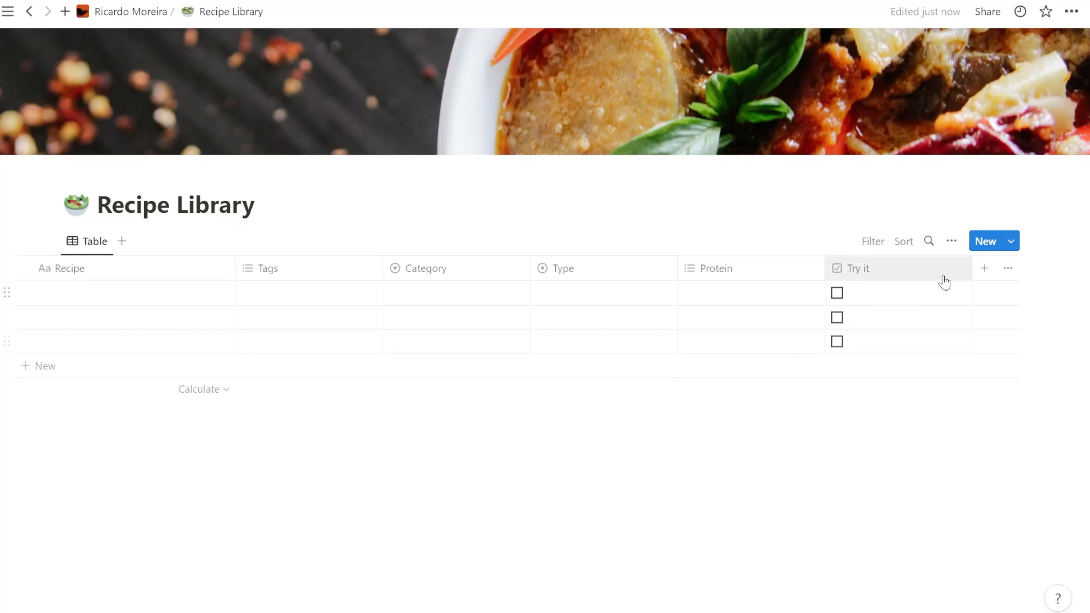
- Add a Select property named "Rating" to the table
click(984, 268)
text(t)
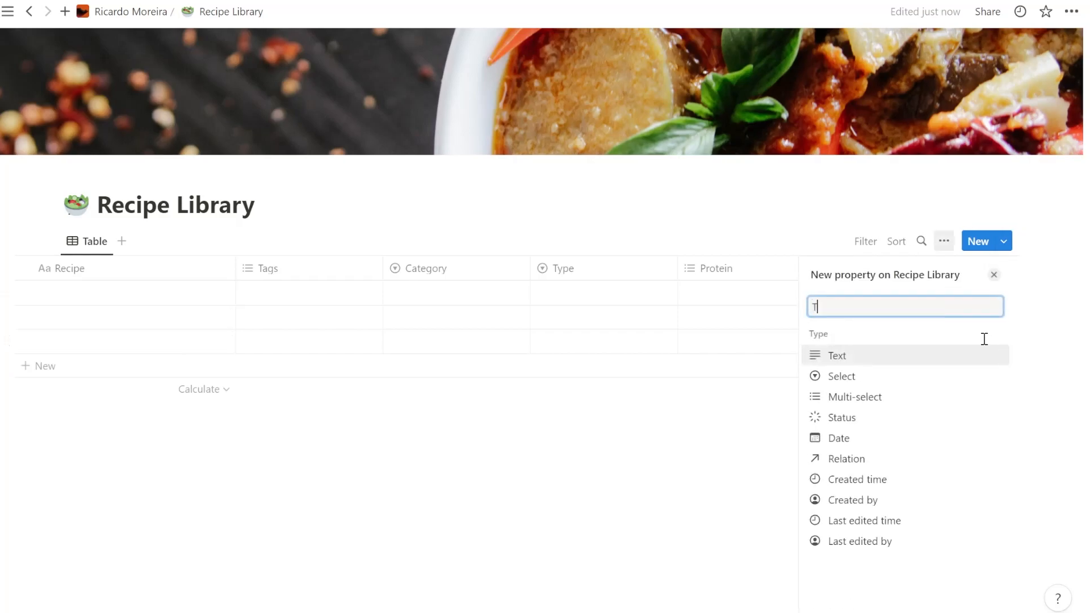
key(BackSpace)
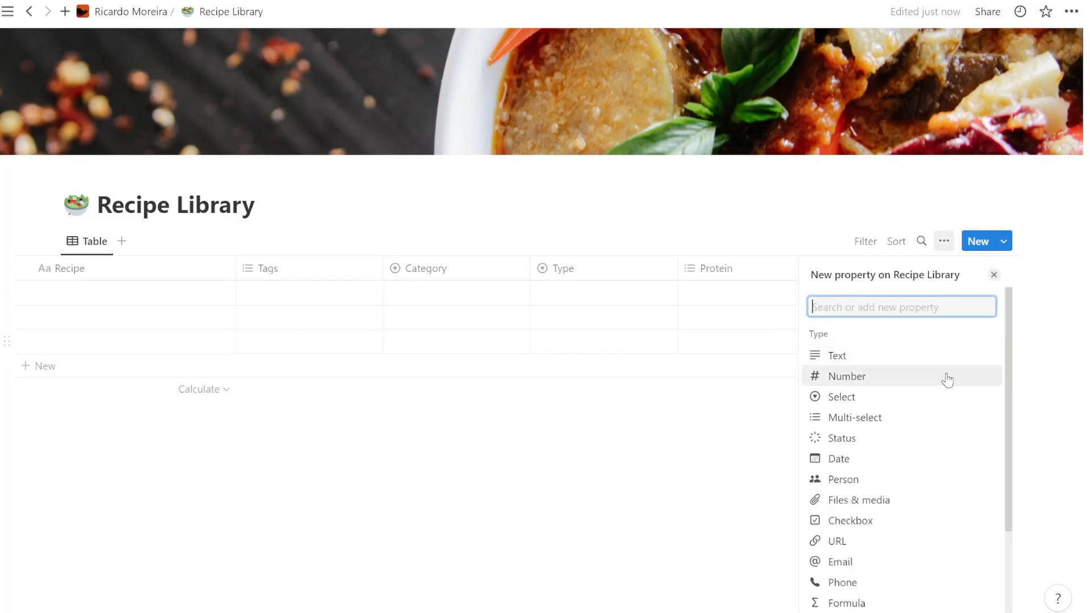
click(920, 397)
text(Rating)
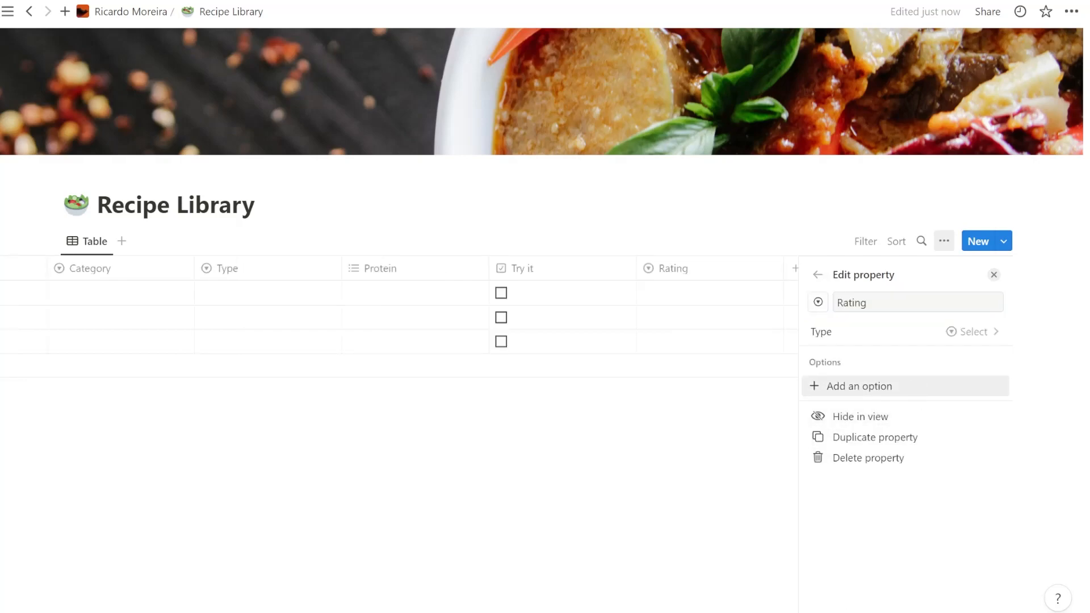
- Add one-star, two-star and three-star emoji options (⭐, ⭐⭐, ⭐⭐⭐) to the Rating property
click(882, 388)
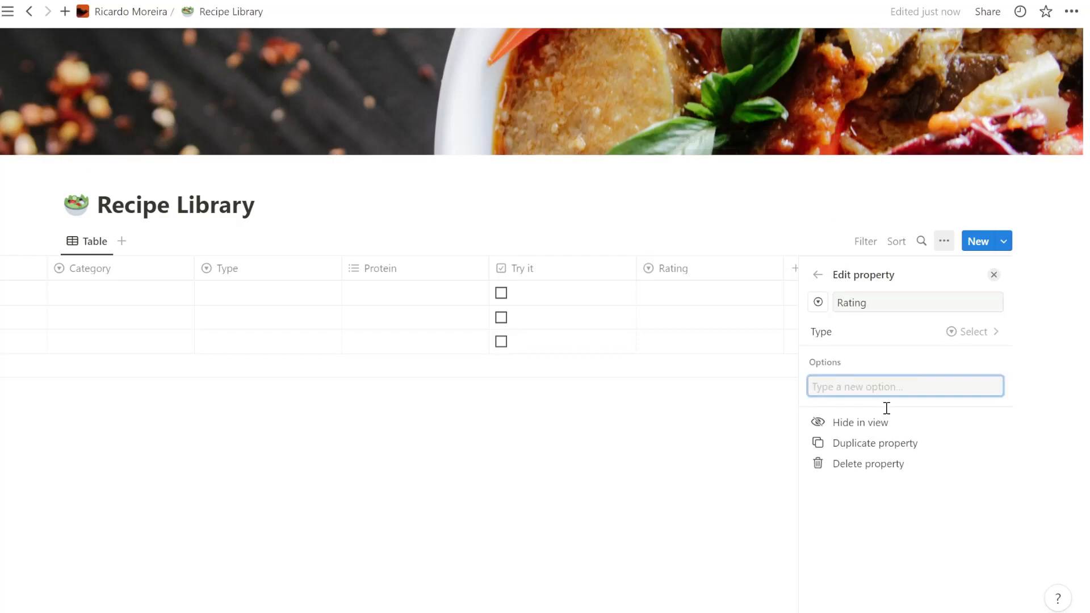
text(⭐)
key(Return)
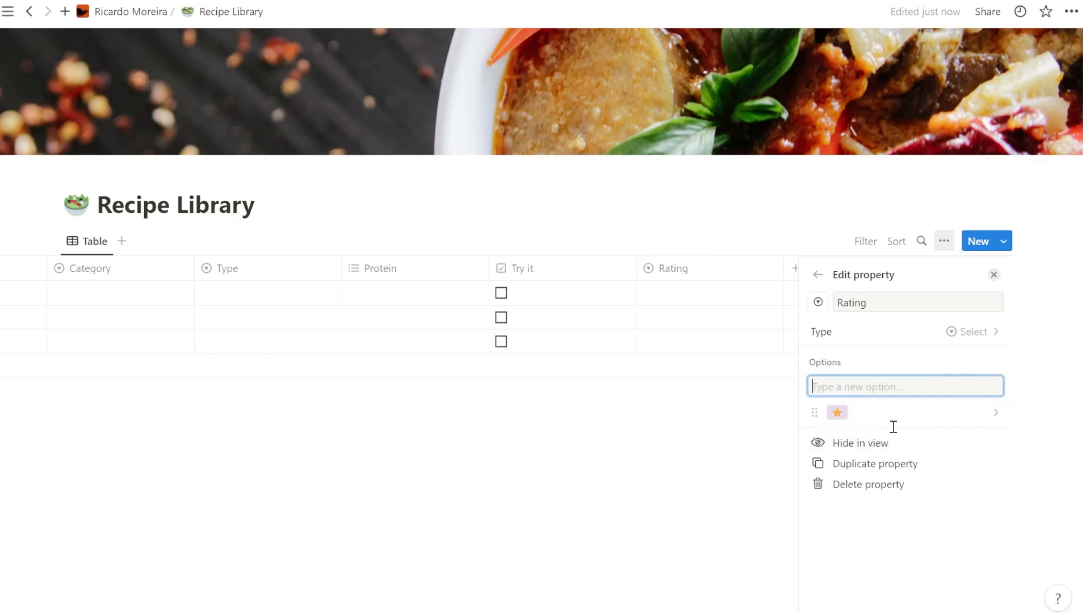
key(ctrl+v)
key(ctrl+v)
key(Return)
key(ctrl+v)
key(ctrl+v)
key(ctrl+v)
key(Return)
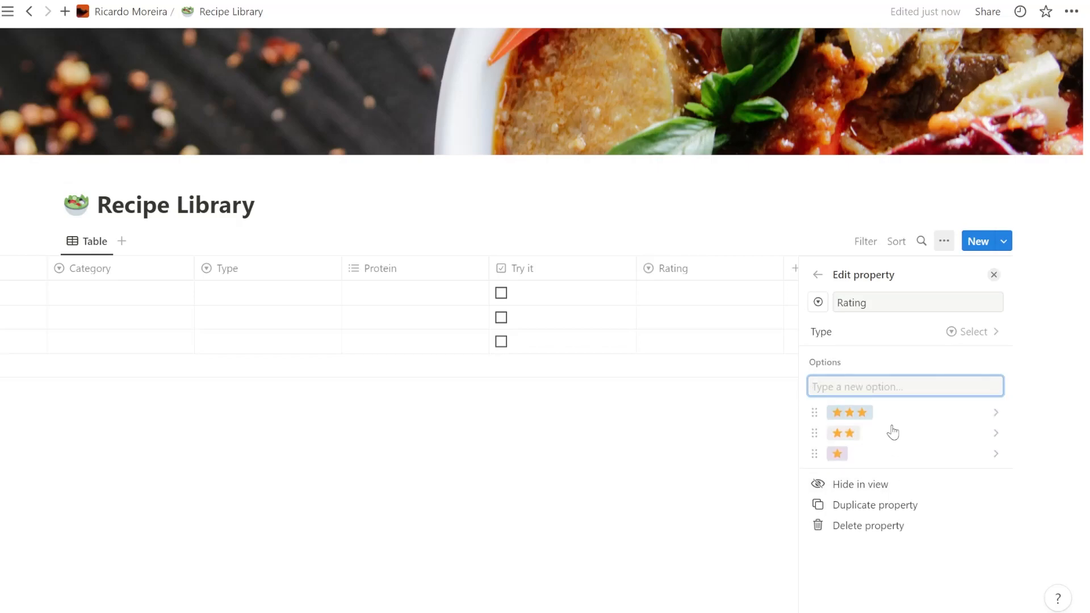
- Add four-star and five-star emoji options to the Rating property and close its settings
key(ctrl+v)
key(ctrl+v)
key(ctrl+v)
key(ctrl+v)
key(Return)
key(ctrl+v)
key(ctrl+v)
key(ctrl+v)
key(ctrl+v)
text(⭐)
key(Return)
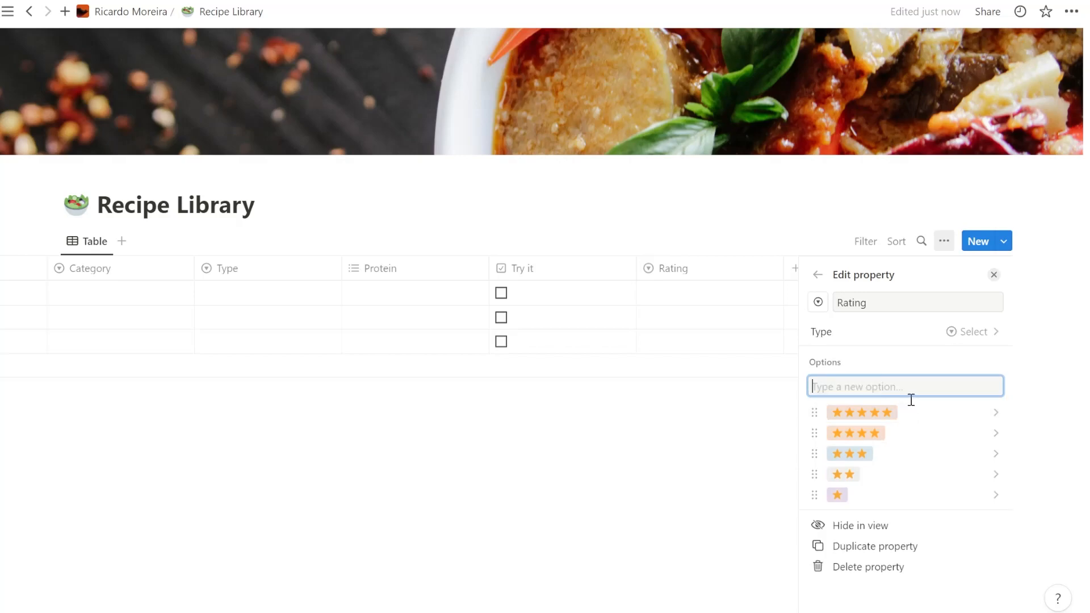
click(787, 469)
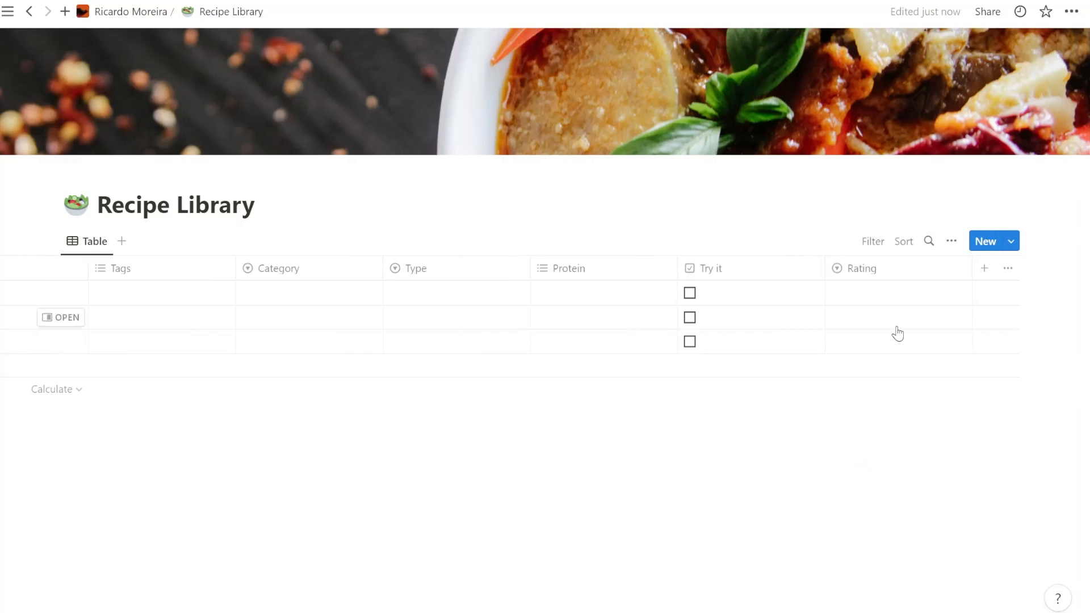
click(895, 291)
key(Escape)
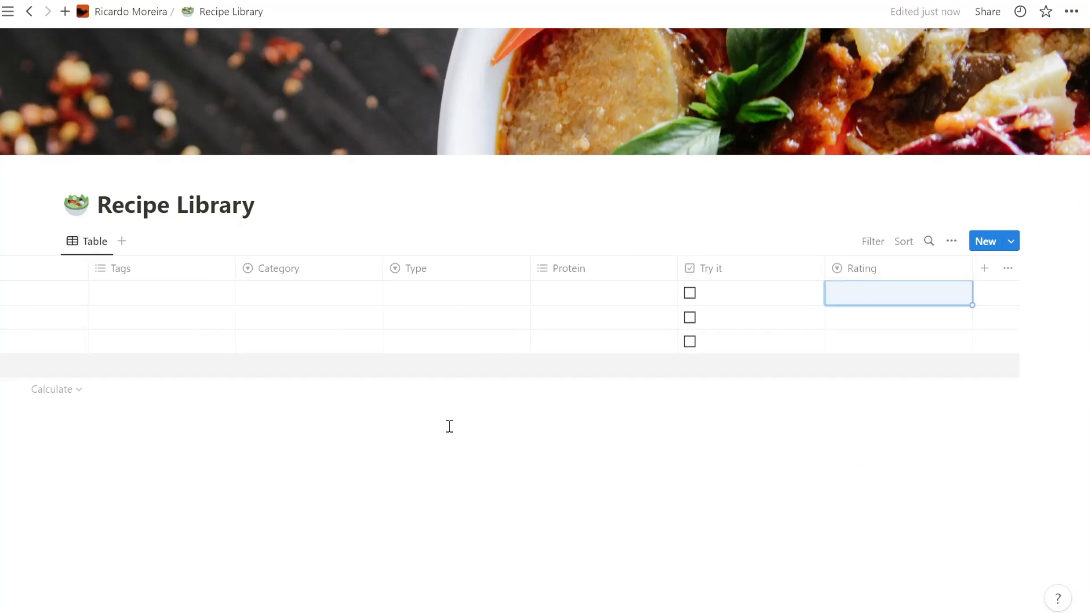
scroll(539, 318, left, 3)
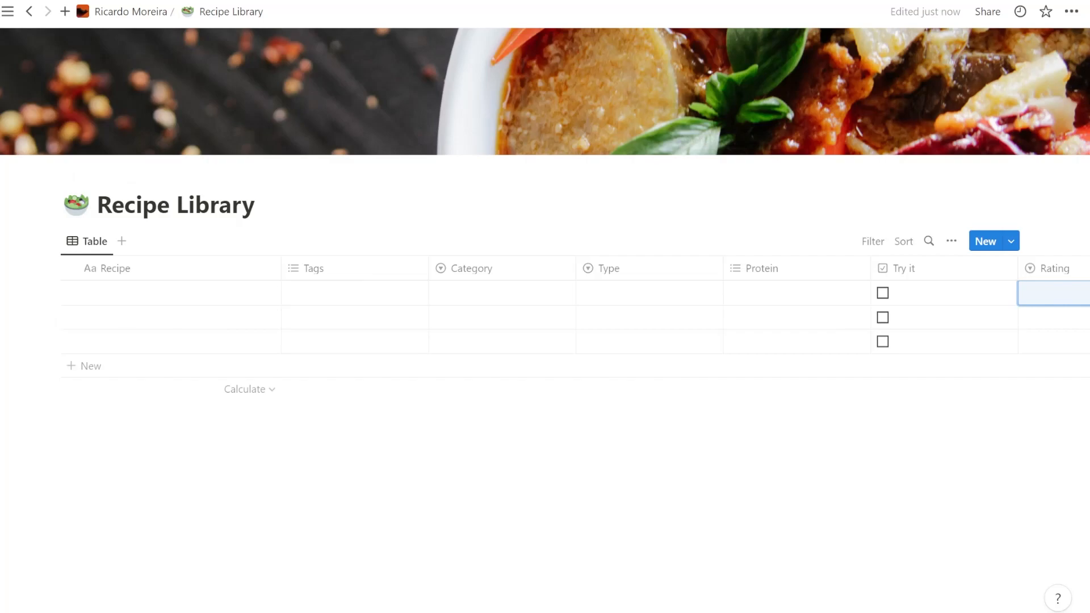
mouse_move(431, 53)
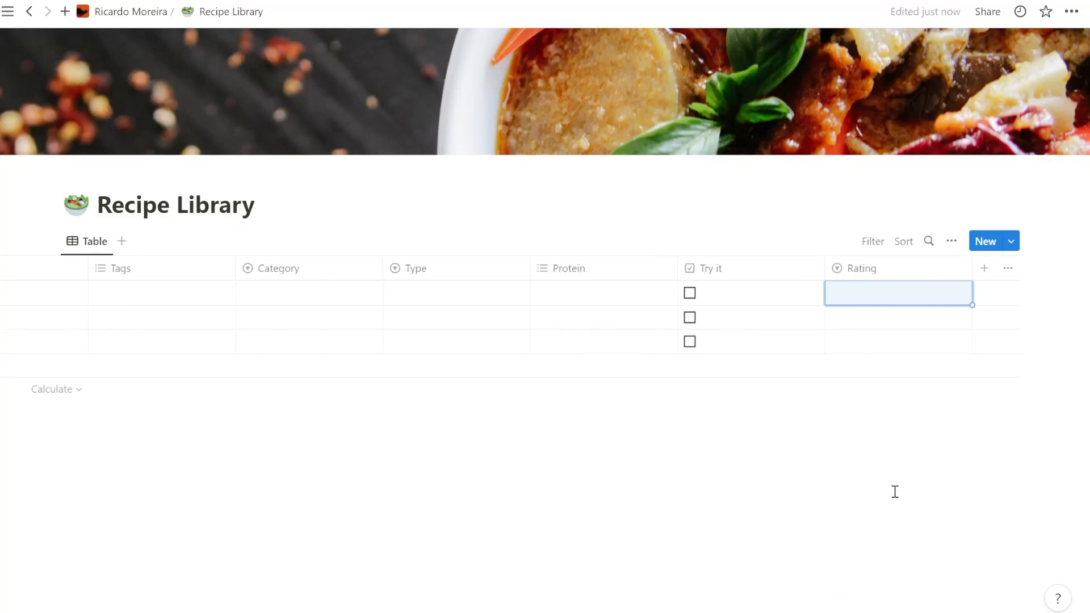
- Add a URL property named "Website" and move its column directly after Recipe
mouse_move(889, 390)
click(985, 269)
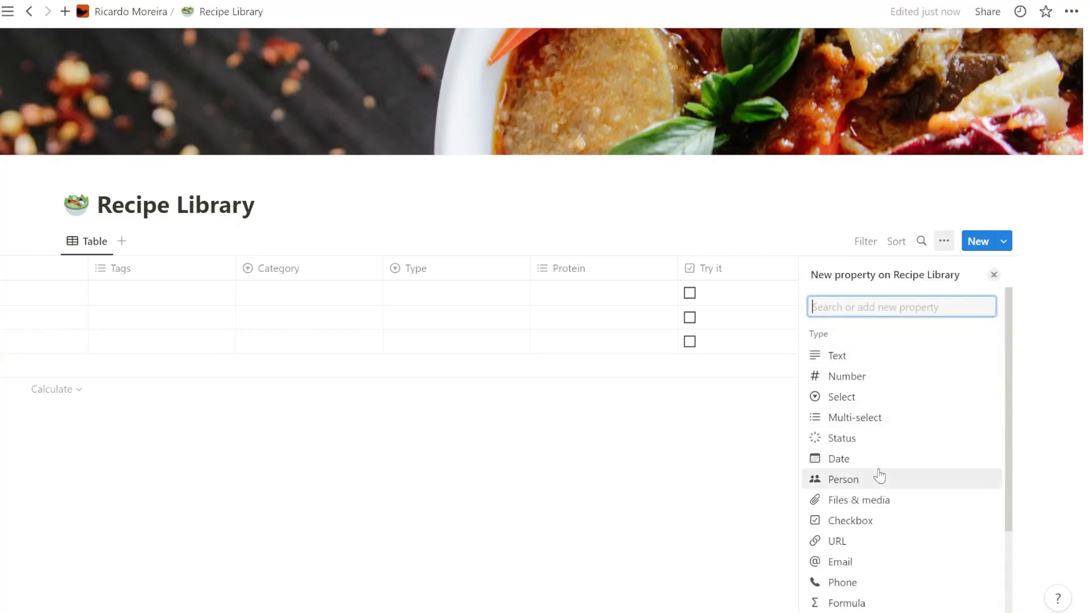
click(885, 540)
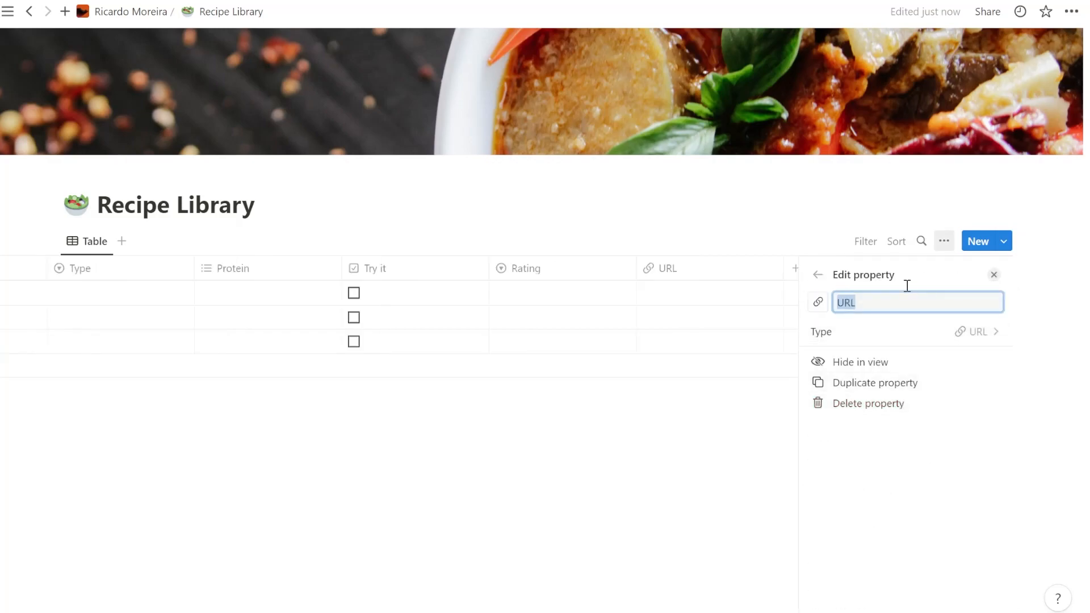
text(Website)
click(691, 447)
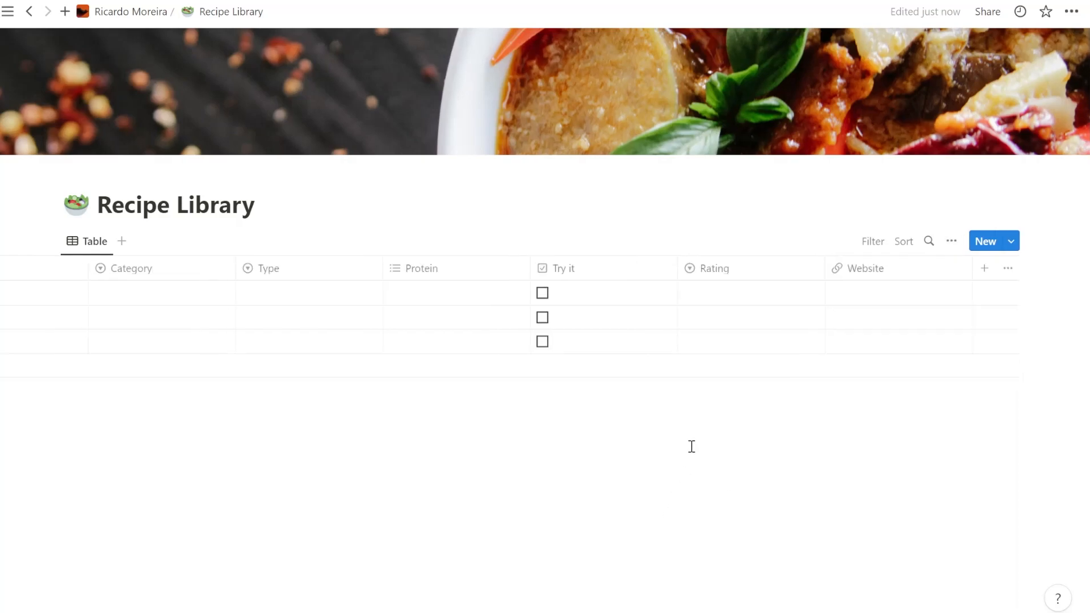
drag(839, 268, 79, 255)
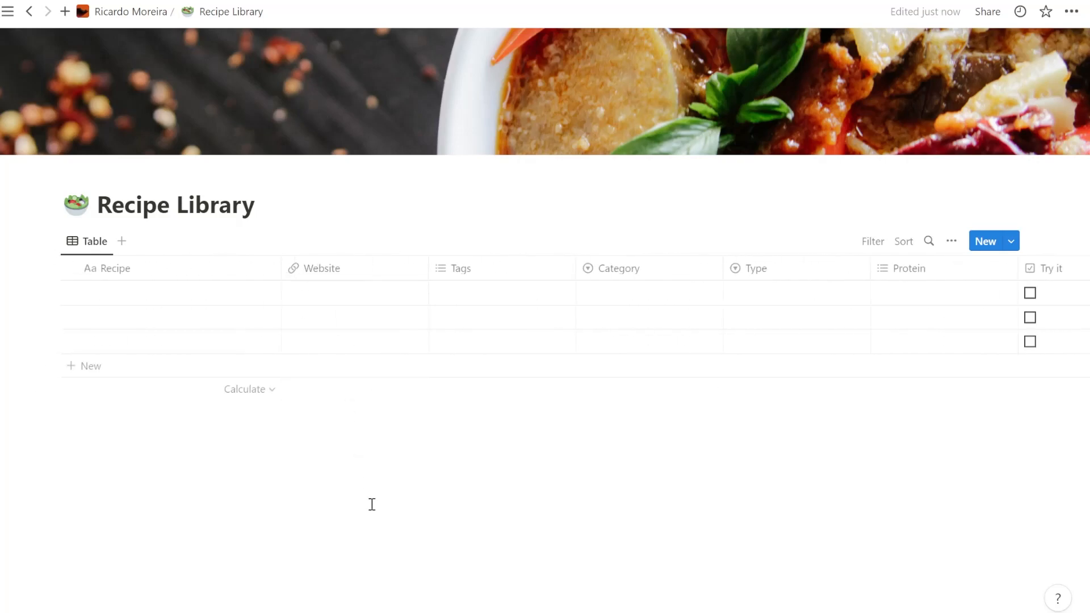
click(168, 290)
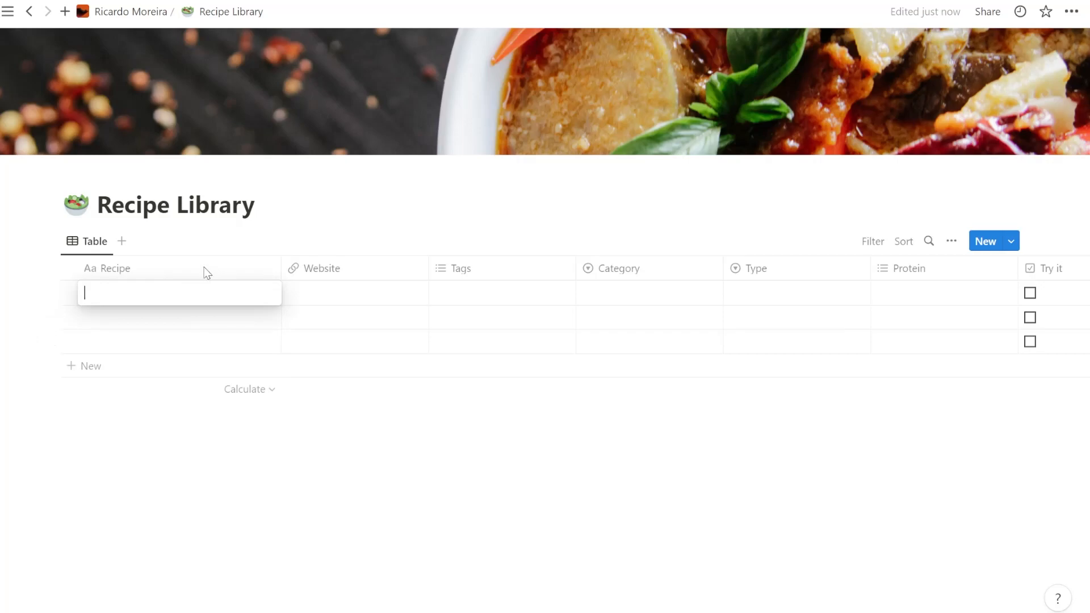
text(Roast rack of pork with wild garlic stuffing)
key(Tab)
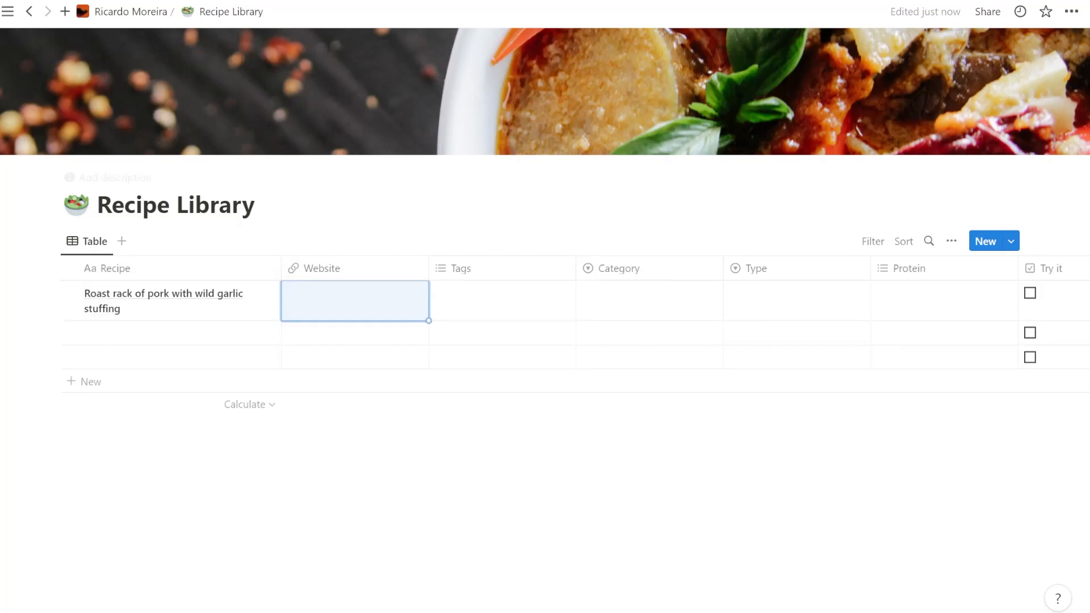
click(377, 302)
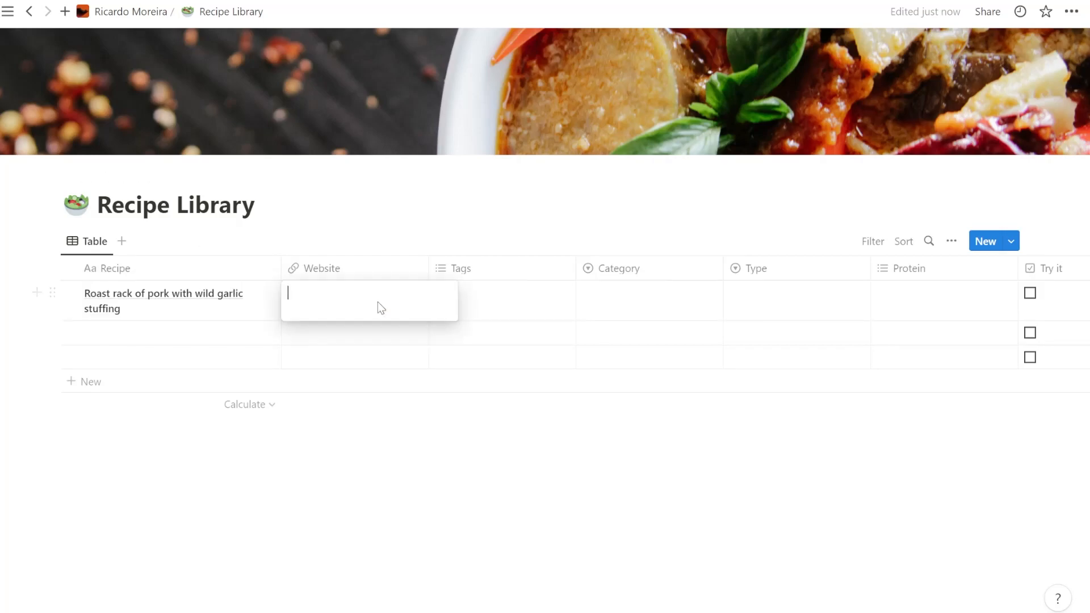
text(https://www.bbcgoodfood.com/recipes/roast-rack-pork-wild-garlic-stuffing)
key(Tab)
- Create and assign the tags pork, oven and roast to the roast pork recipe
click(511, 312)
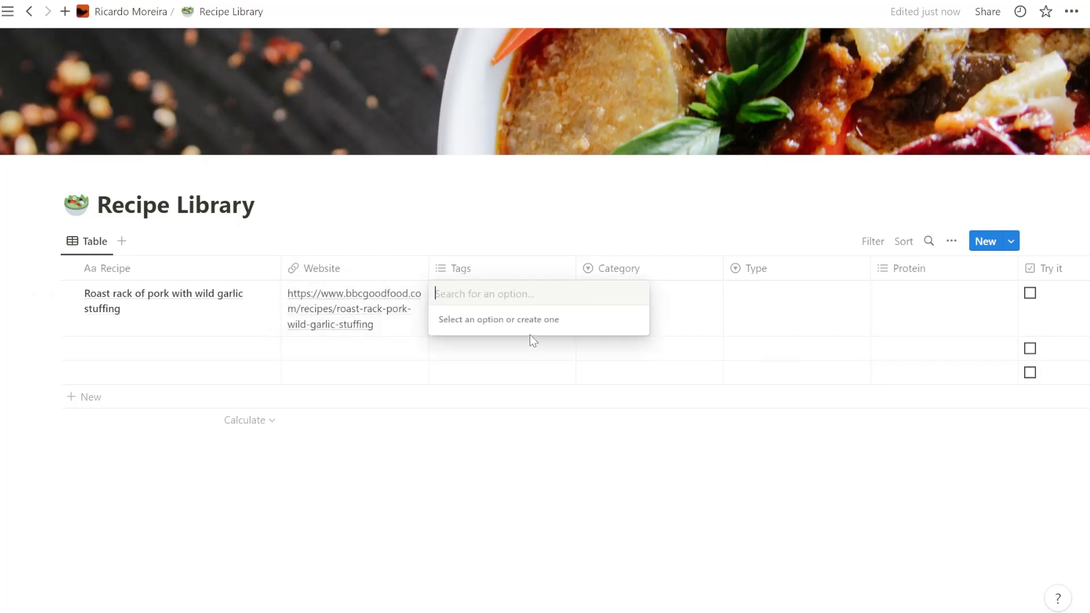
text(pork)
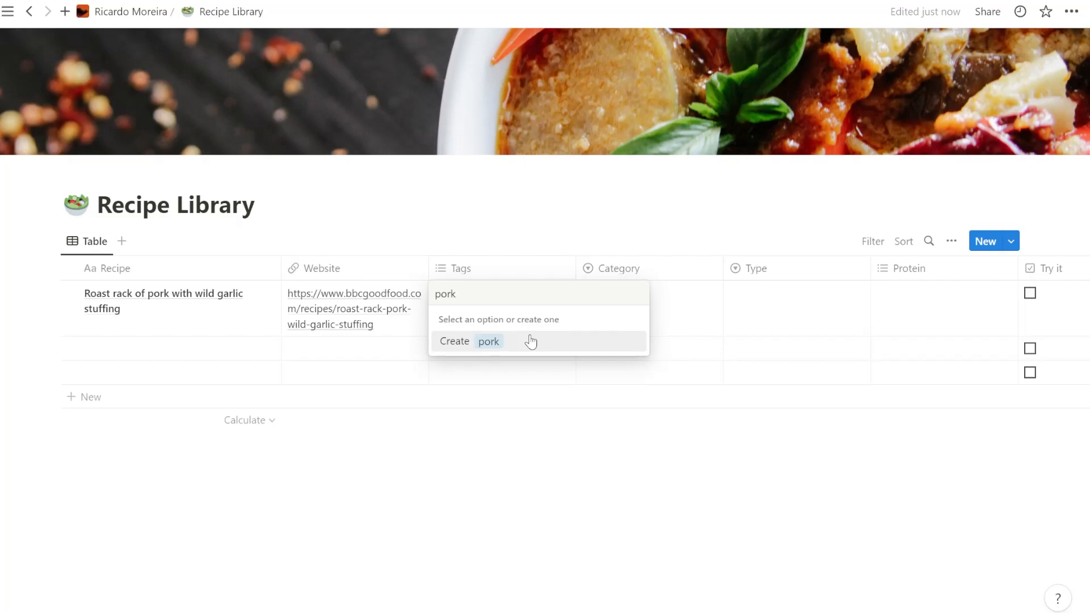
click(531, 341)
text(ove)
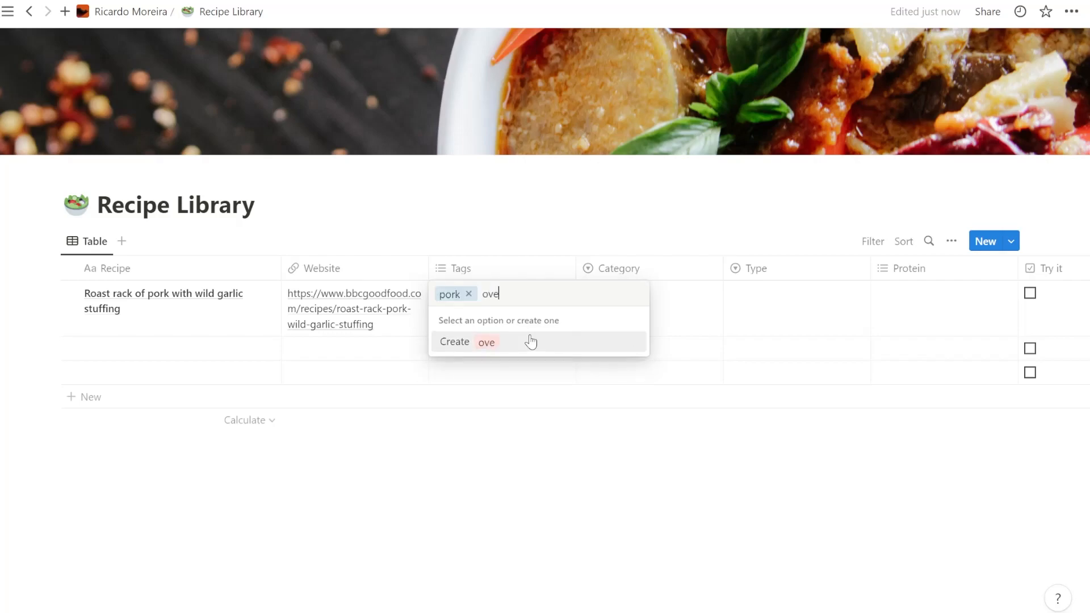
text(n)
click(530, 341)
text(roast)
click(531, 341)
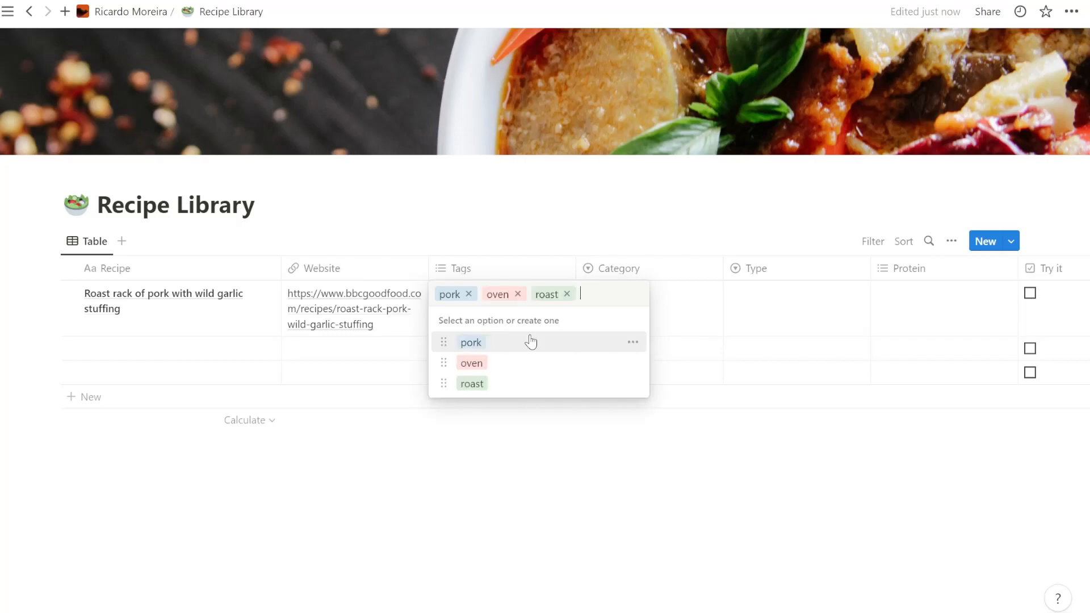
key(Escape)
- Set the roast pork recipe's Category to Main and its Type to Meat
click(666, 292)
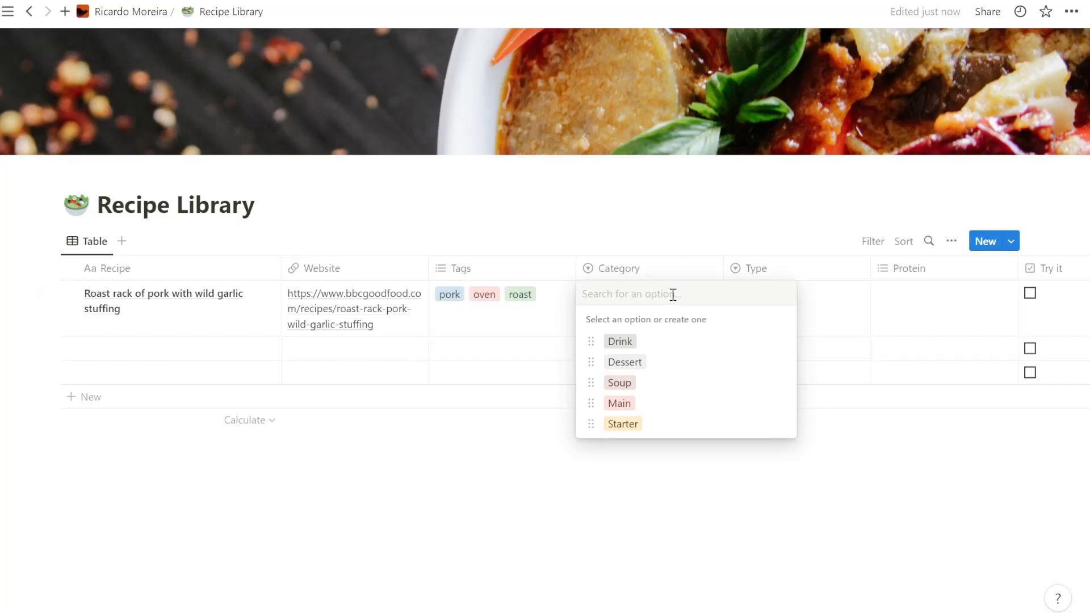
click(652, 402)
click(819, 297)
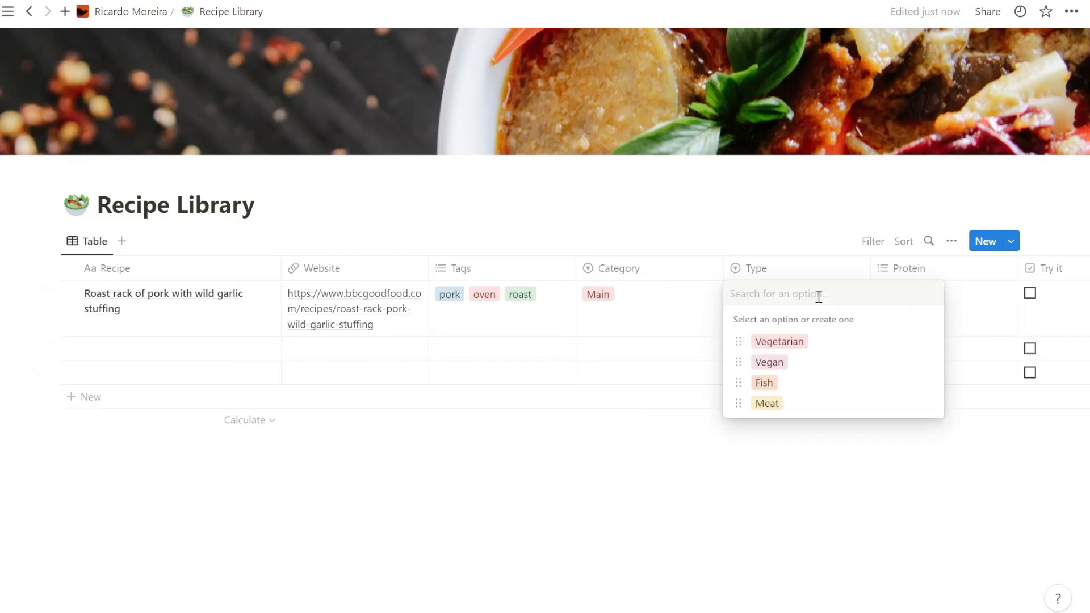
click(769, 404)
- Set the roast pork recipe's Protein to Pork
click(915, 316)
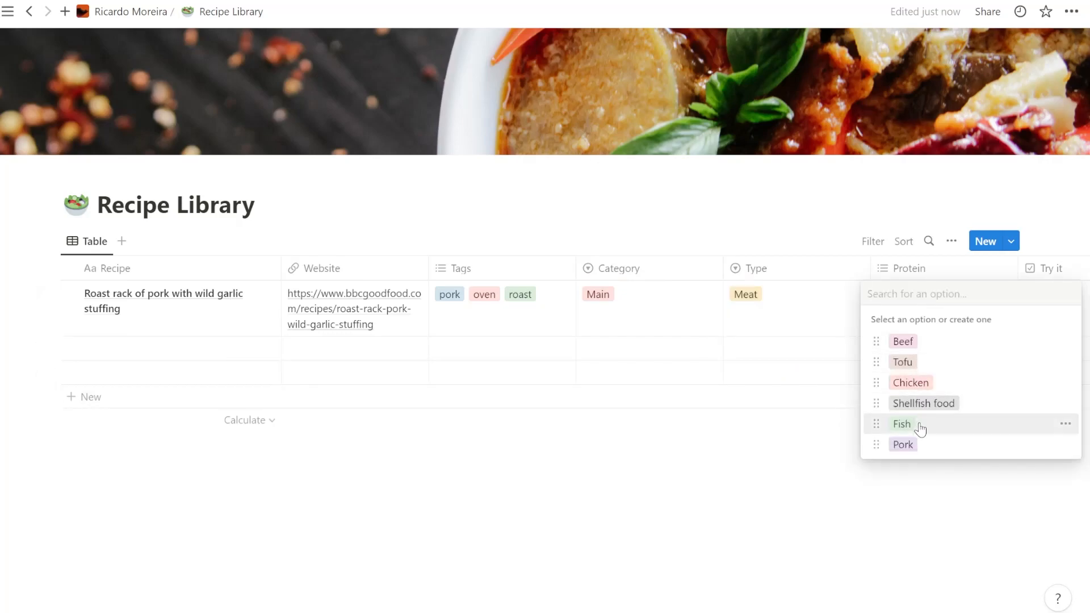
click(908, 447)
key(Escape)
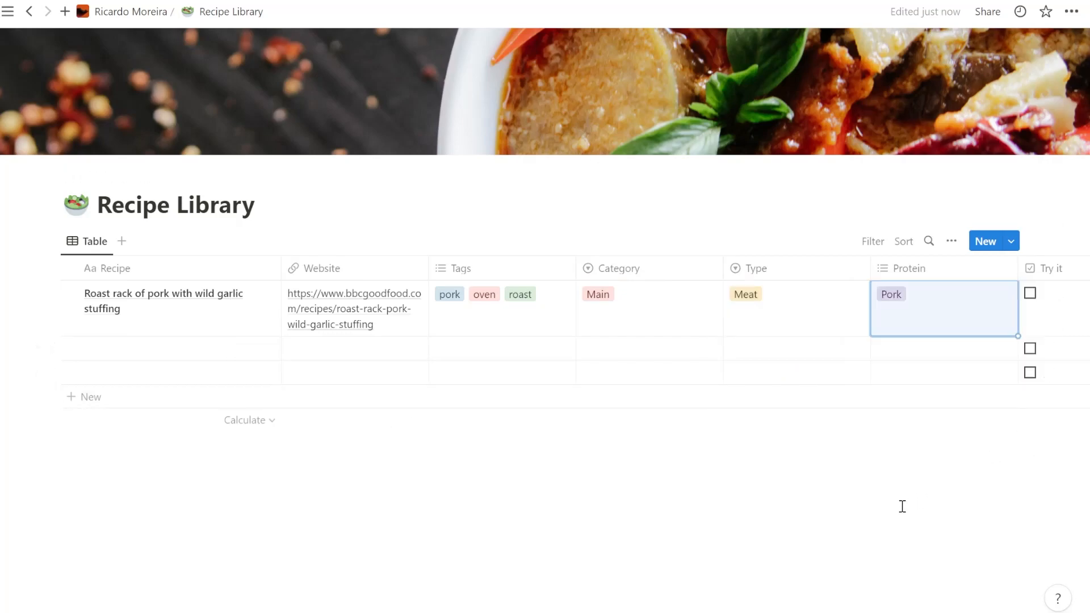
scroll(545, 344, right, 2)
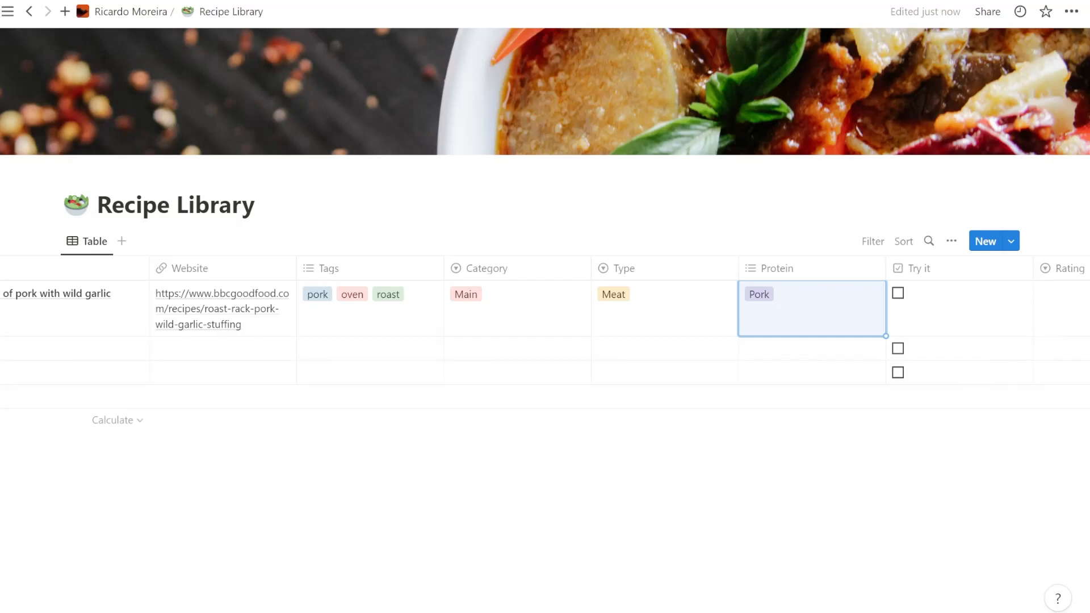
scroll(544, 343, left, 2)
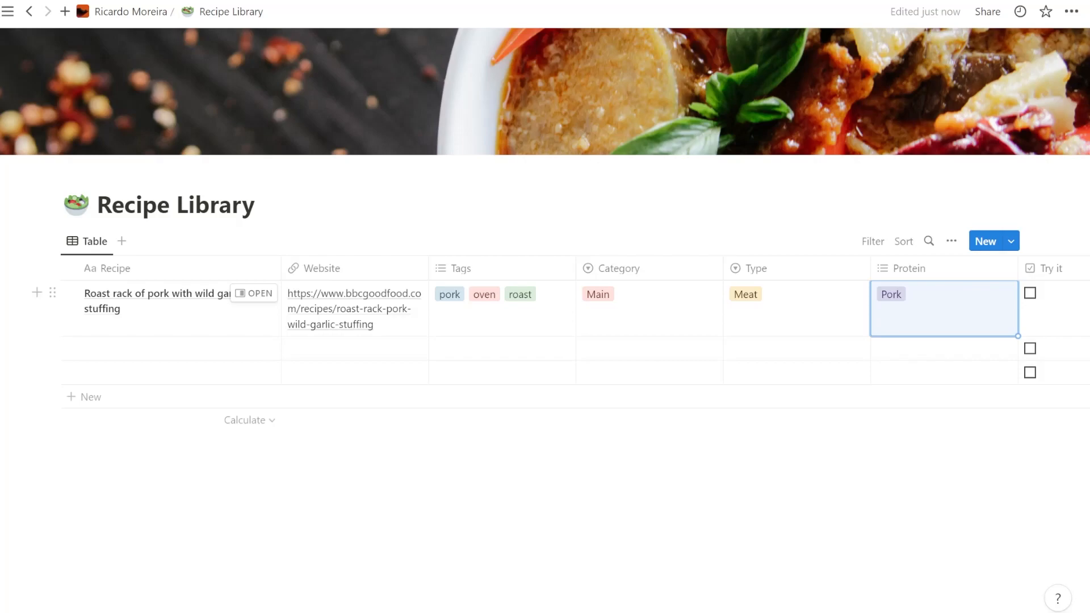
click(195, 348)
text(Paprika pork)
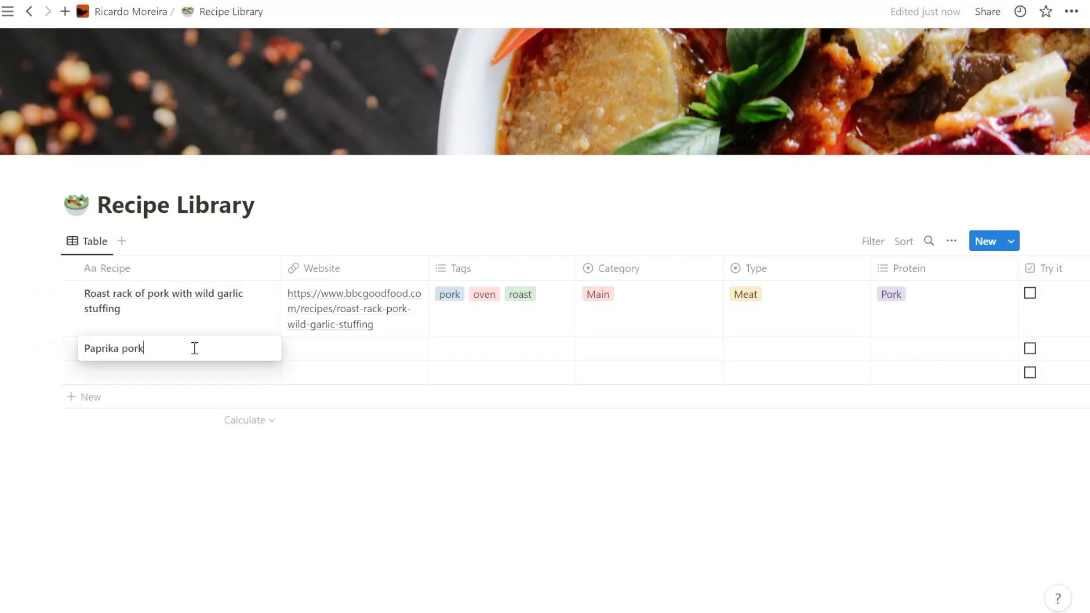
key(Tab)
click(382, 346)
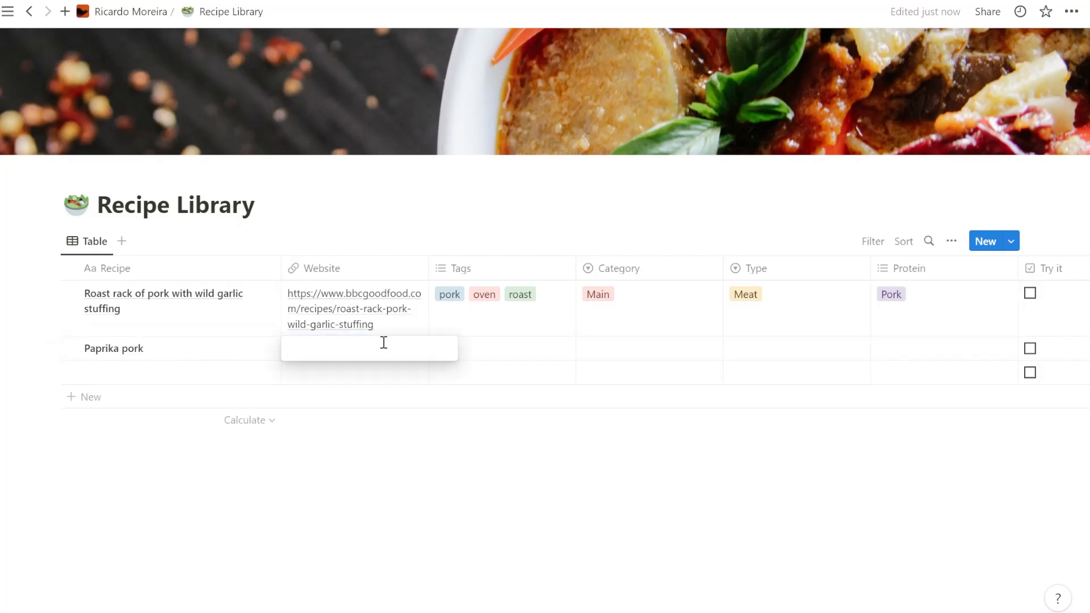
text(https://www.bbcgoodfood.com/recipes/paprika-pork)
click(469, 362)
- Assign the existing pork tag to the Paprika pork recipe and create and add a new panfry tag
click(472, 356)
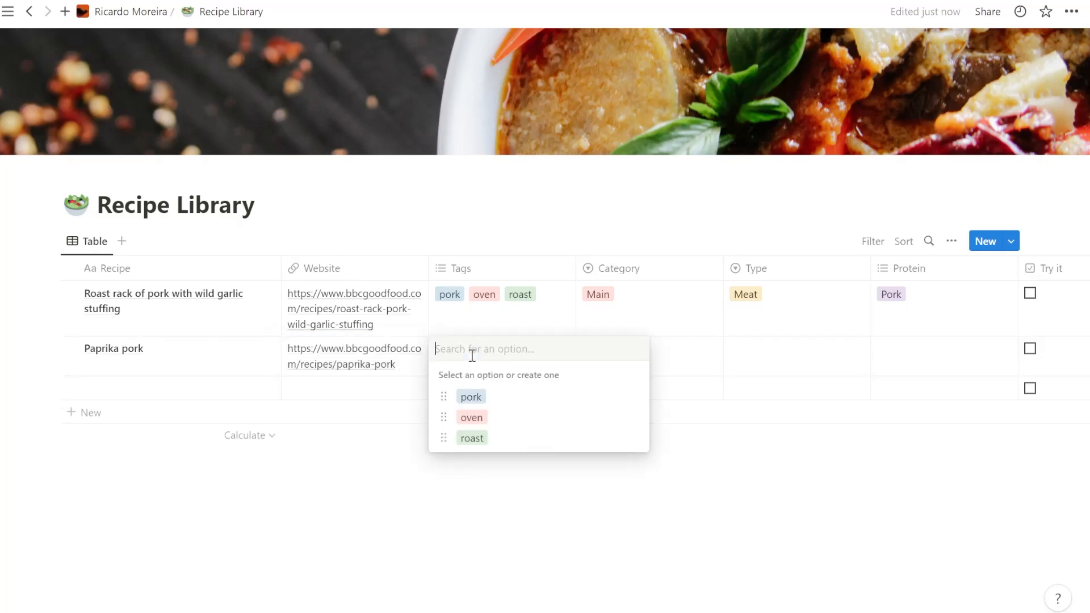
click(470, 397)
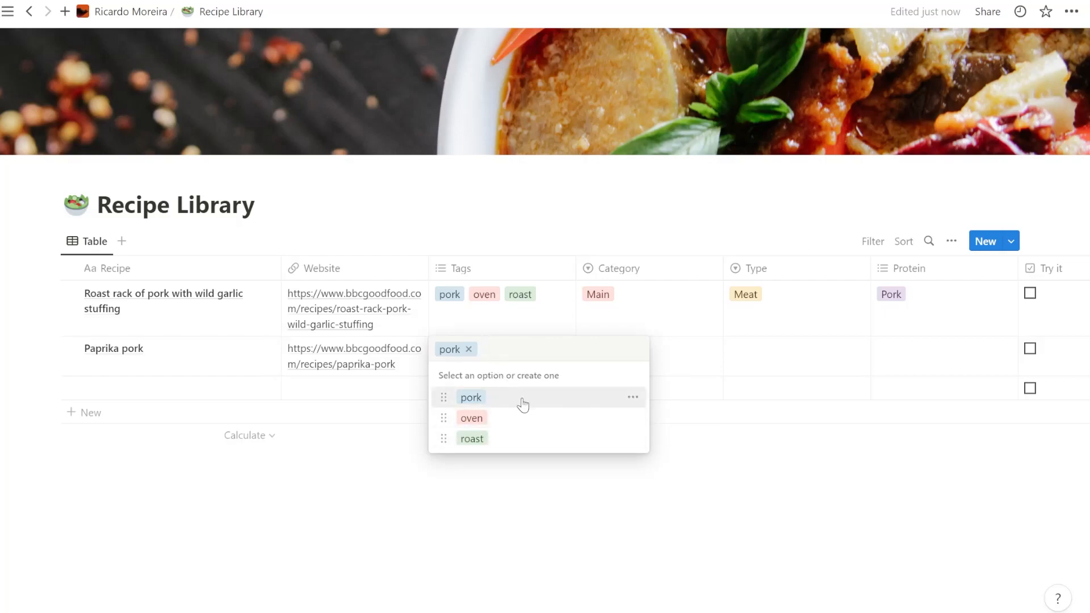
text(panfry)
key(Return)
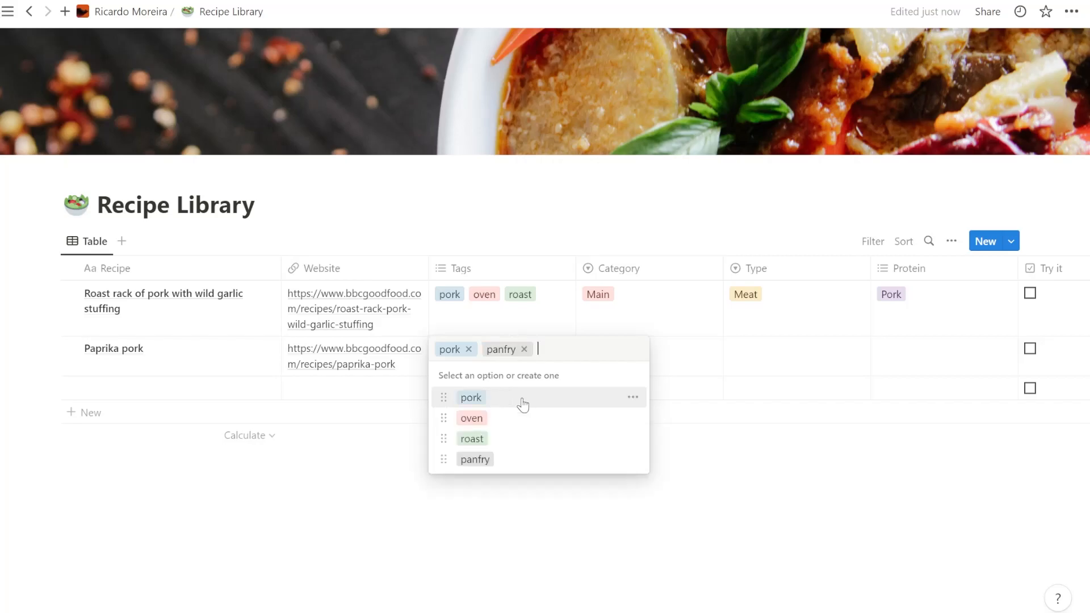